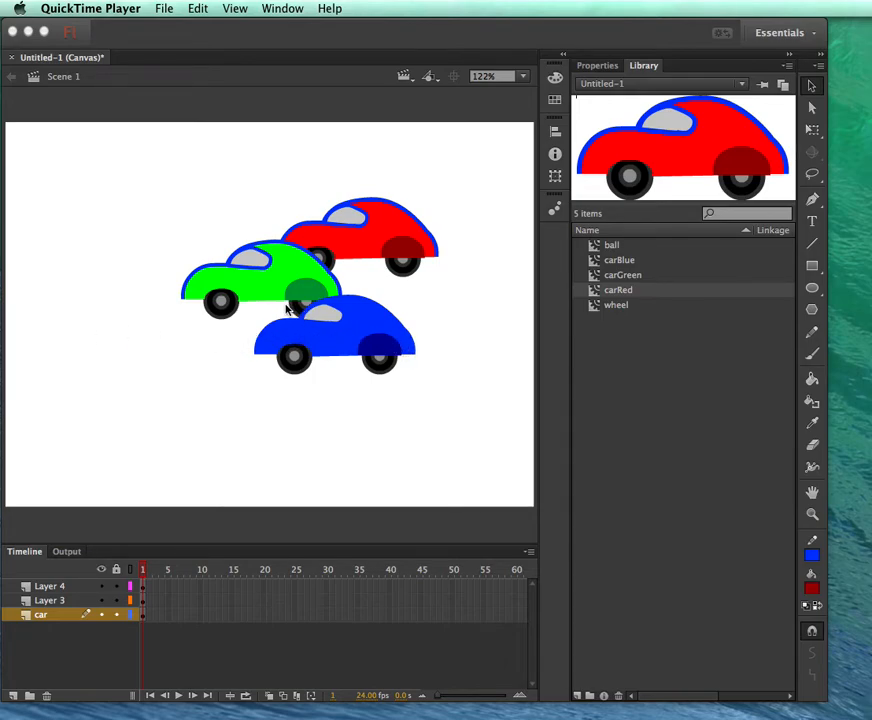
- Extend Layer 4, Layer 3 and the car layer to frame 60 by inserting frames
{"action": "left_click", "coordinate": [350, 336]}
{"action": "left_click", "coordinate": [351, 337]}
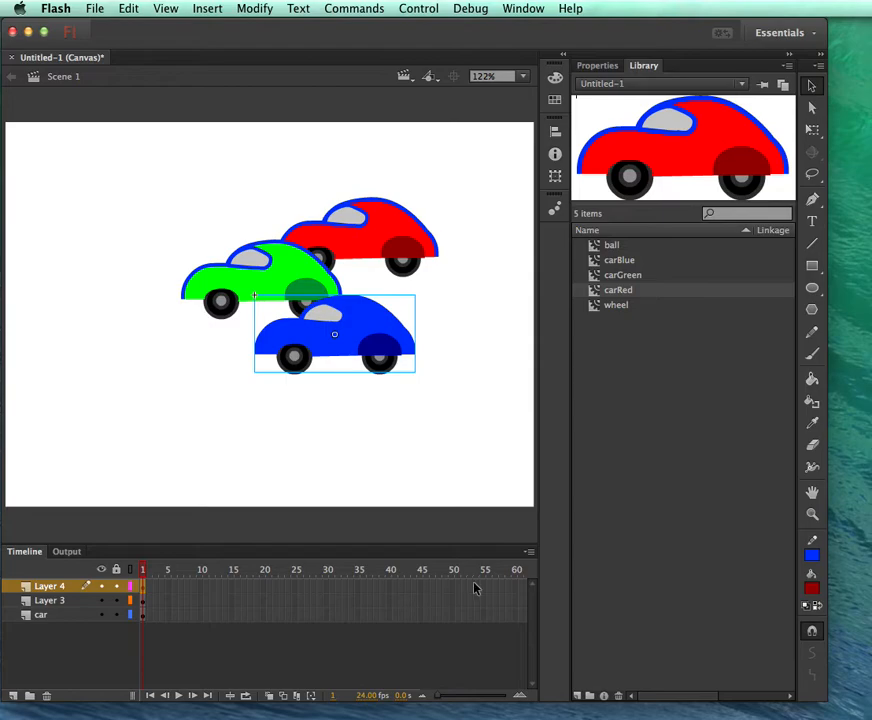
{"action": "left_click", "coordinate": [515, 585]}
{"action": "left_click_drag", "start_coordinate": [515, 585], "coordinate": [518, 617]}
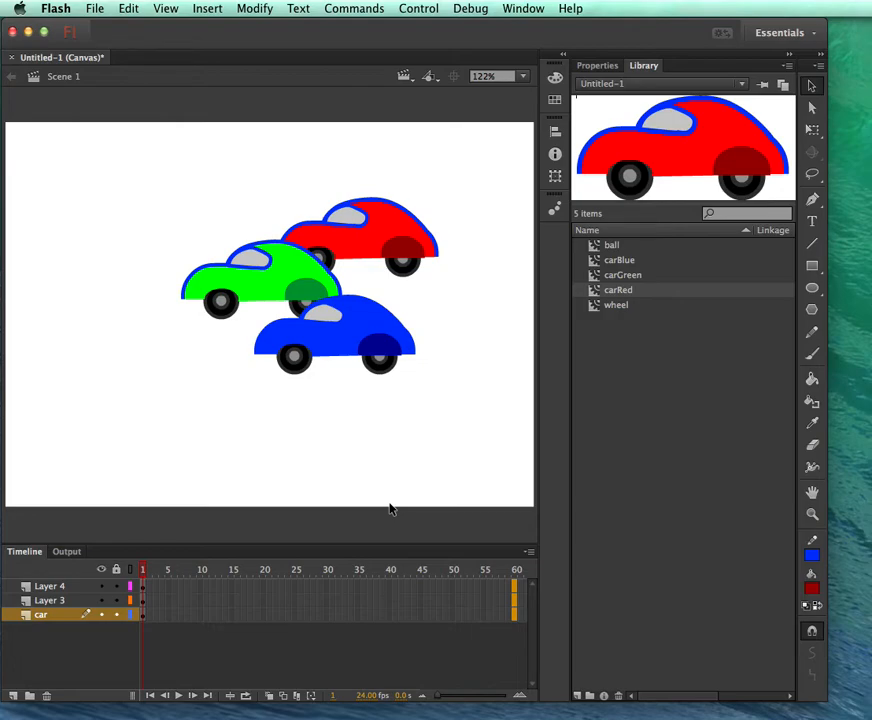
{"action": "key", "text": "F5"}
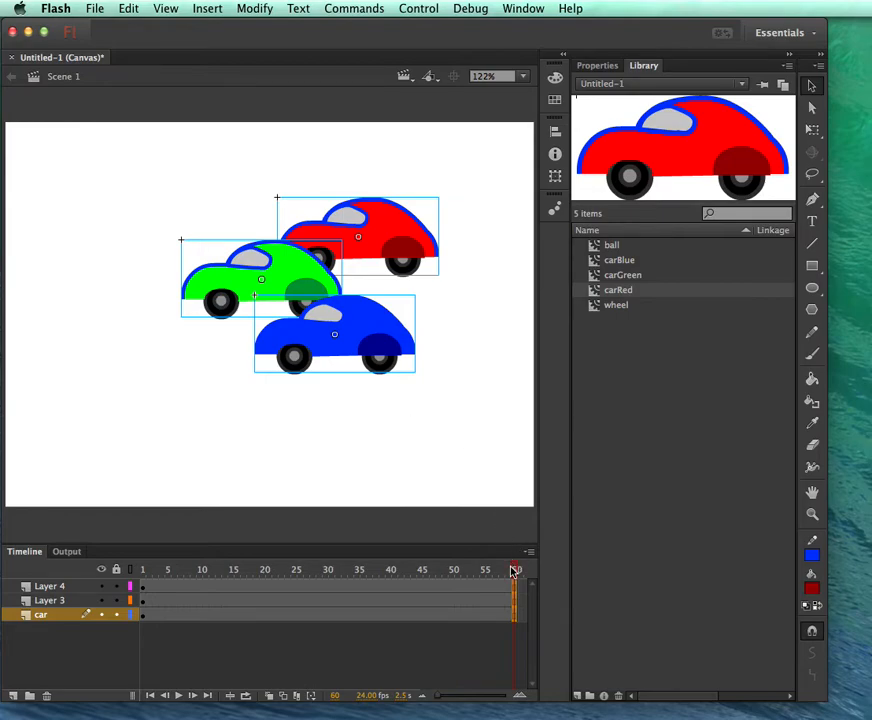
{"action": "left_click", "coordinate": [393, 569]}
{"action": "left_click_drag", "start_coordinate": [393, 569], "coordinate": [516, 581]}
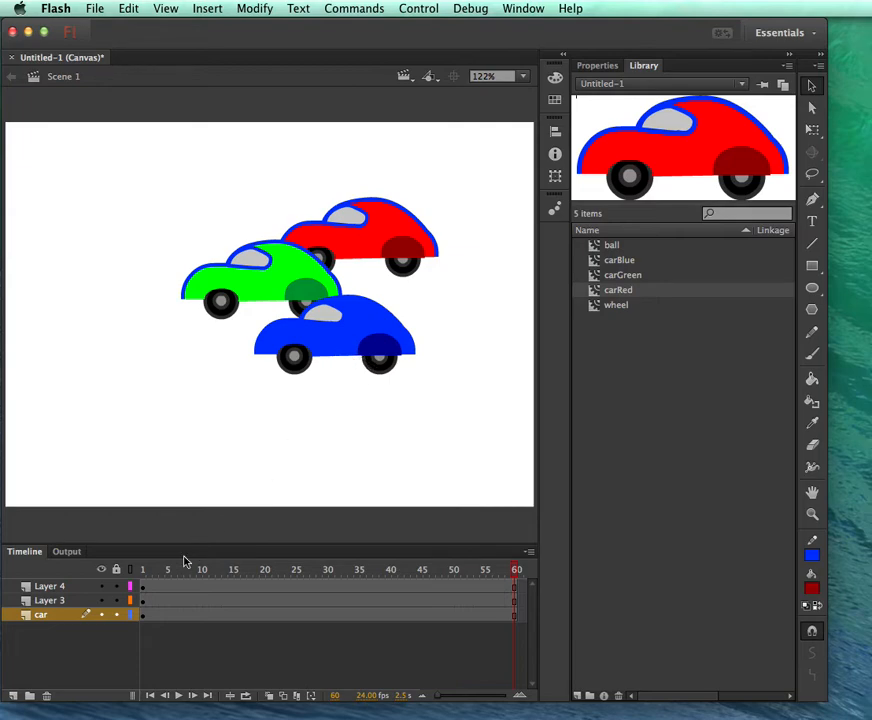
- At frame 5 of Layer 4, shift the blue car left so it sits directly below the green car
{"action": "left_click", "coordinate": [143, 588]}
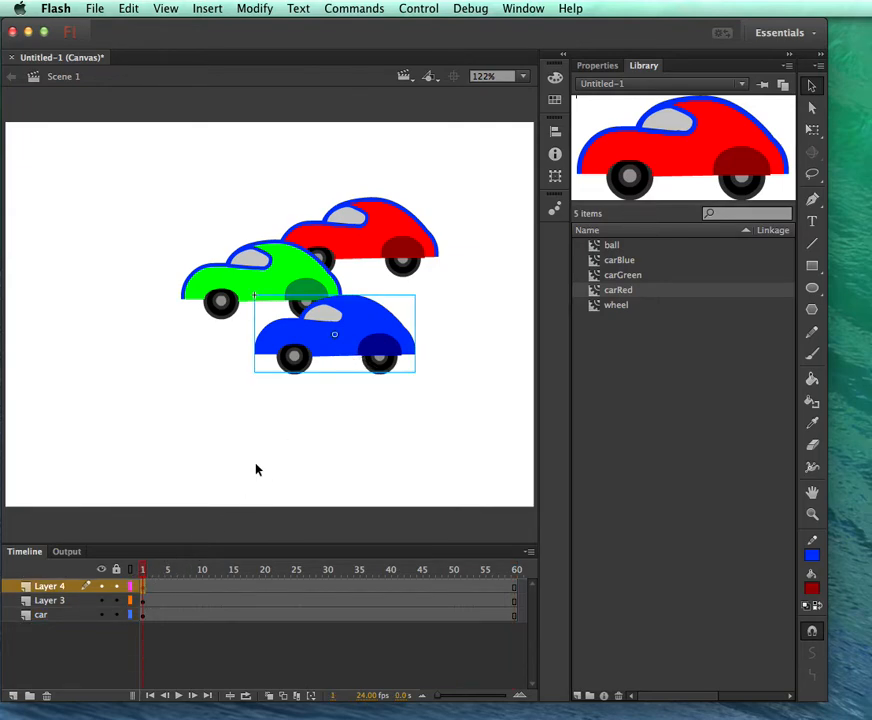
{"action": "left_click", "coordinate": [169, 588]}
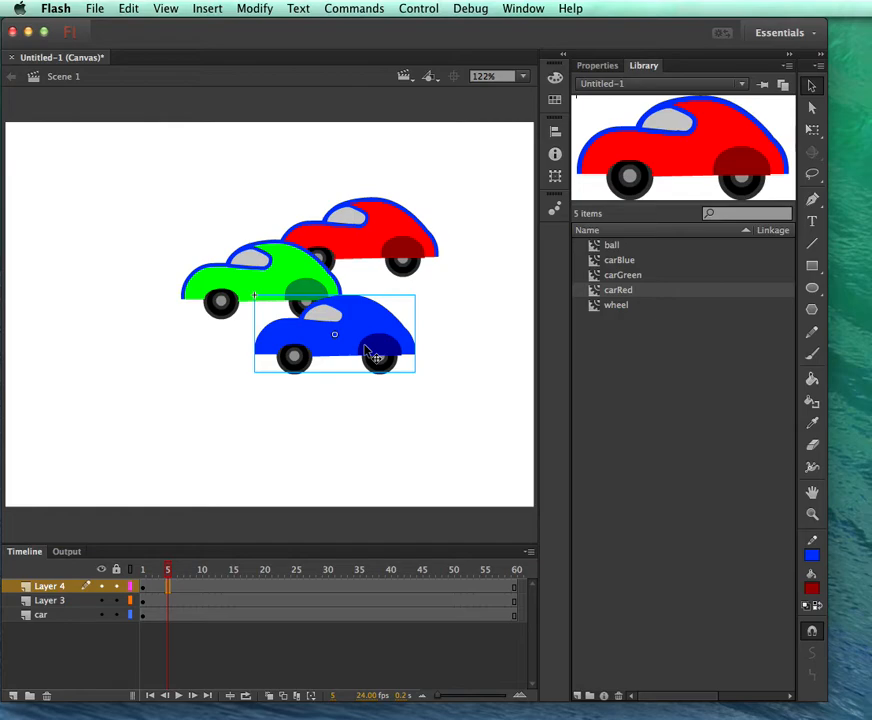
{"action": "left_click_drag", "start_coordinate": [366, 352], "coordinate": [286, 352]}
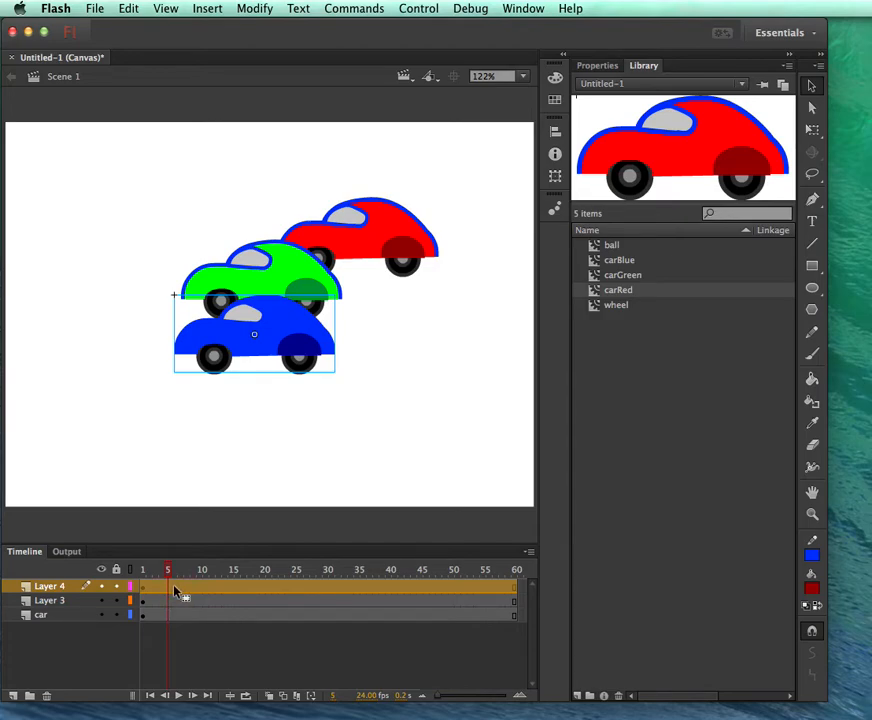
- Convert all 60 frames of Layer 4 to keyframes and scrub back to frame 1
{"action": "key", "text": "F6"}
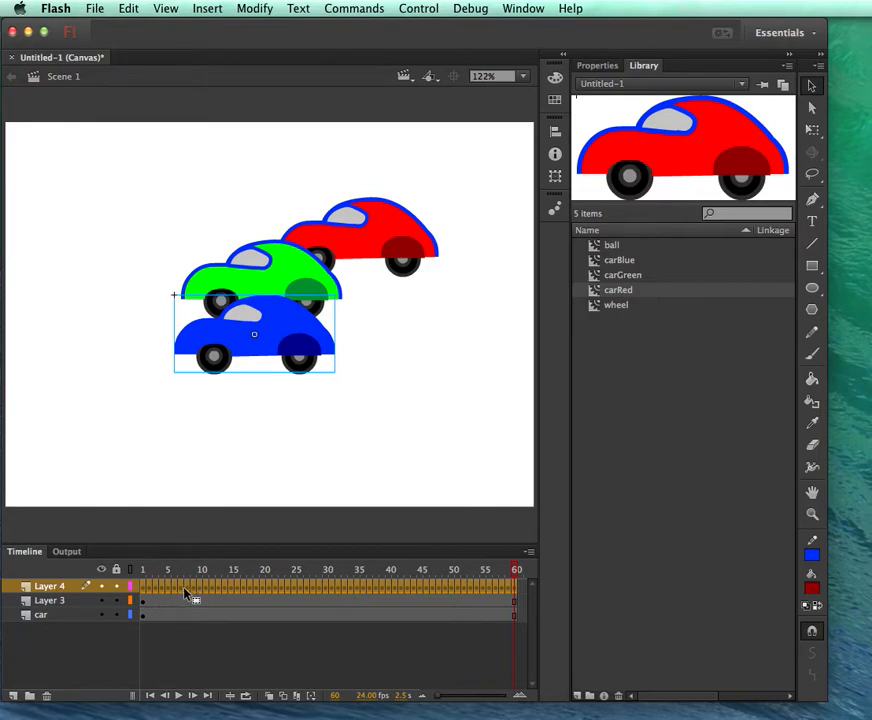
{"action": "left_click", "coordinate": [272, 585]}
{"action": "left_click_drag", "start_coordinate": [267, 570], "coordinate": [123, 568]}
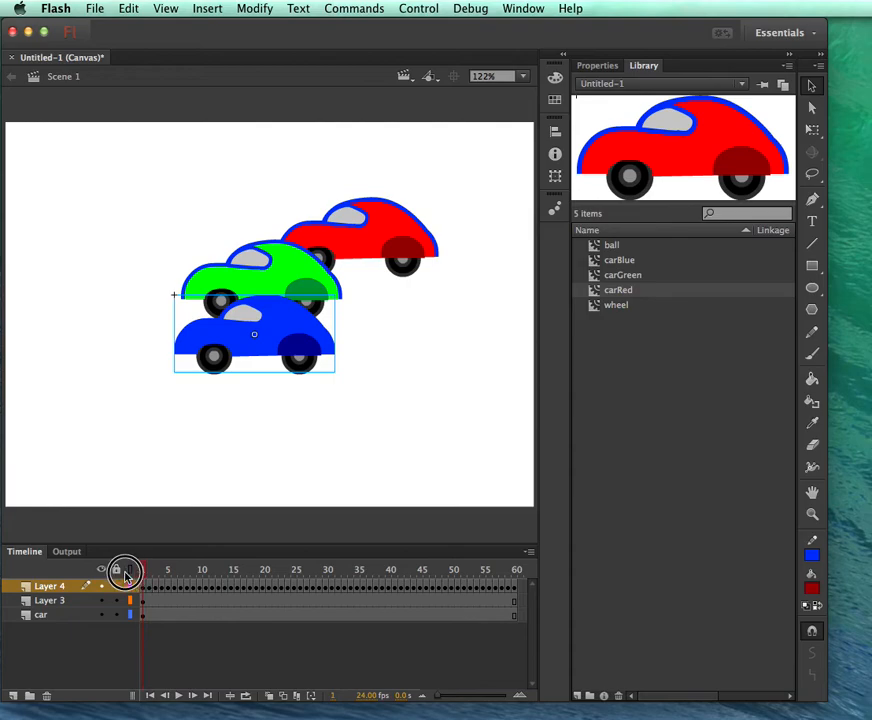
{"action": "left_click", "coordinate": [256, 471]}
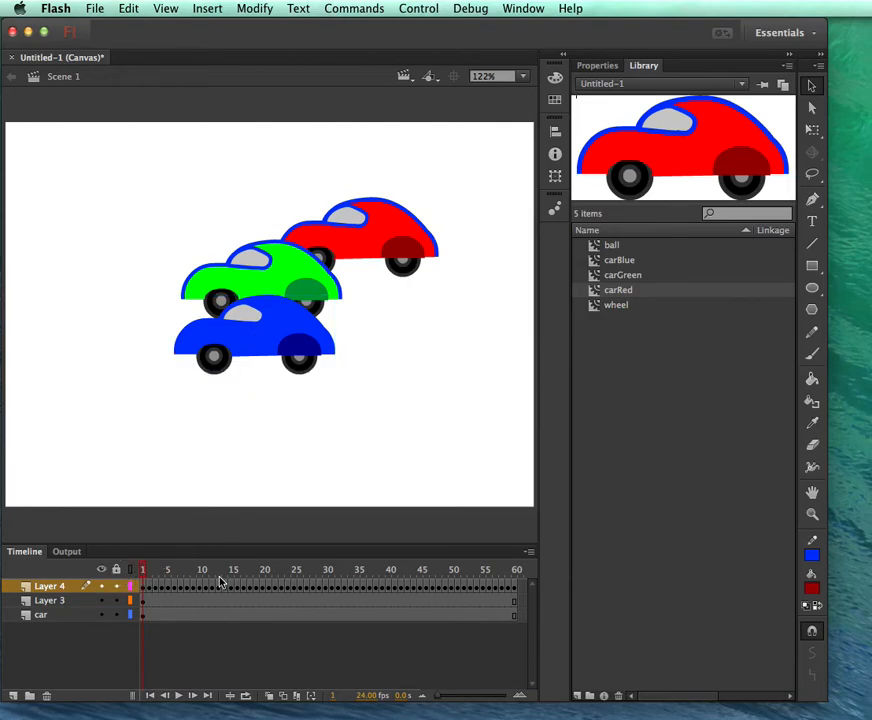
- Pose the blue car frame by frame on Layer 4, toward the stage's right side in frame 1 and its left side in frame 3
{"action": "left_click", "coordinate": [245, 340]}
{"action": "left_click_drag", "start_coordinate": [270, 350], "coordinate": [424, 346]}
{"action": "left_click_drag", "start_coordinate": [144, 570], "coordinate": [149, 568]}
{"action": "left_click", "coordinate": [157, 585]}
{"action": "left_click_drag", "start_coordinate": [293, 340], "coordinate": [165, 338]}
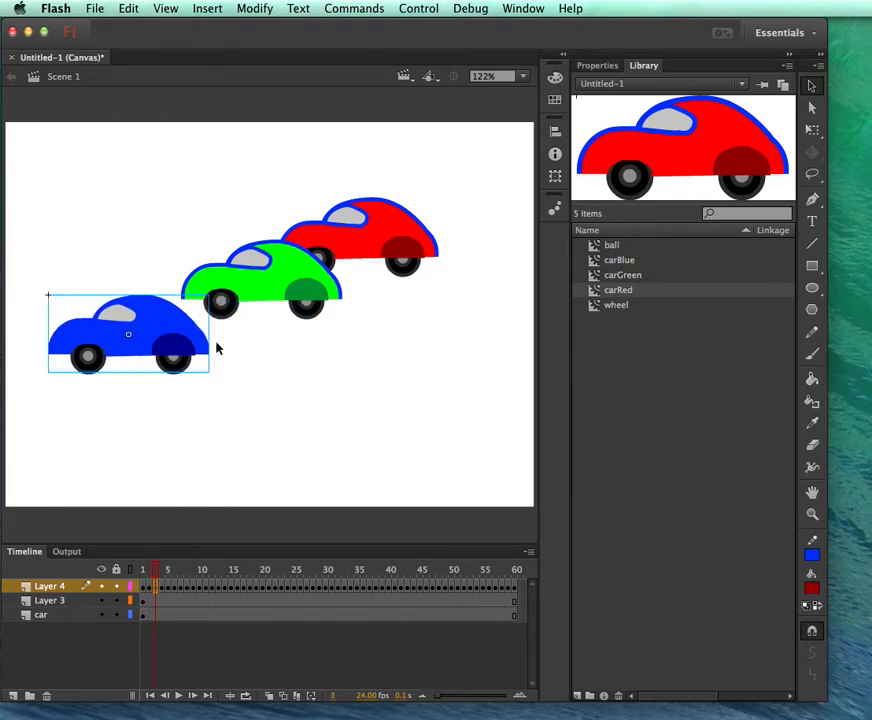
- Scrub through the first three frames and try several different positions for the blue car in frame 3
{"action": "left_click", "coordinate": [144, 570]}
{"action": "mouse_move", "coordinate": [144, 570]}
{"action": "left_mouse_down"}
{"action": "mouse_move", "coordinate": [153, 566]}
{"action": "mouse_move", "coordinate": [142, 559]}
{"action": "mouse_move", "coordinate": [154, 561]}
{"action": "left_mouse_up"}
{"action": "left_click_drag", "start_coordinate": [152, 344], "coordinate": [480, 351]}
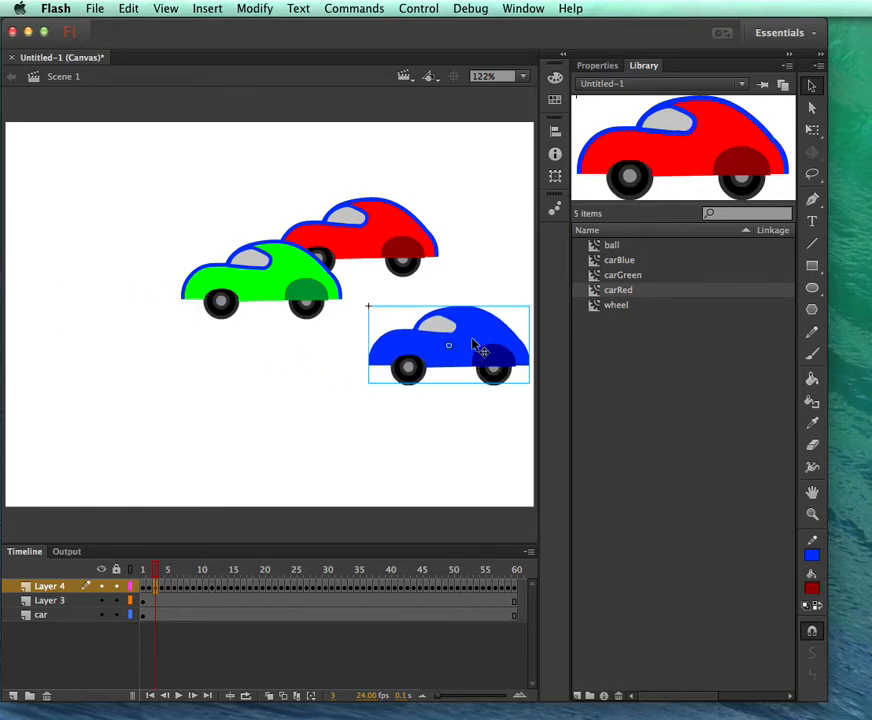
{"action": "left_click_drag", "start_coordinate": [477, 347], "coordinate": [87, 355]}
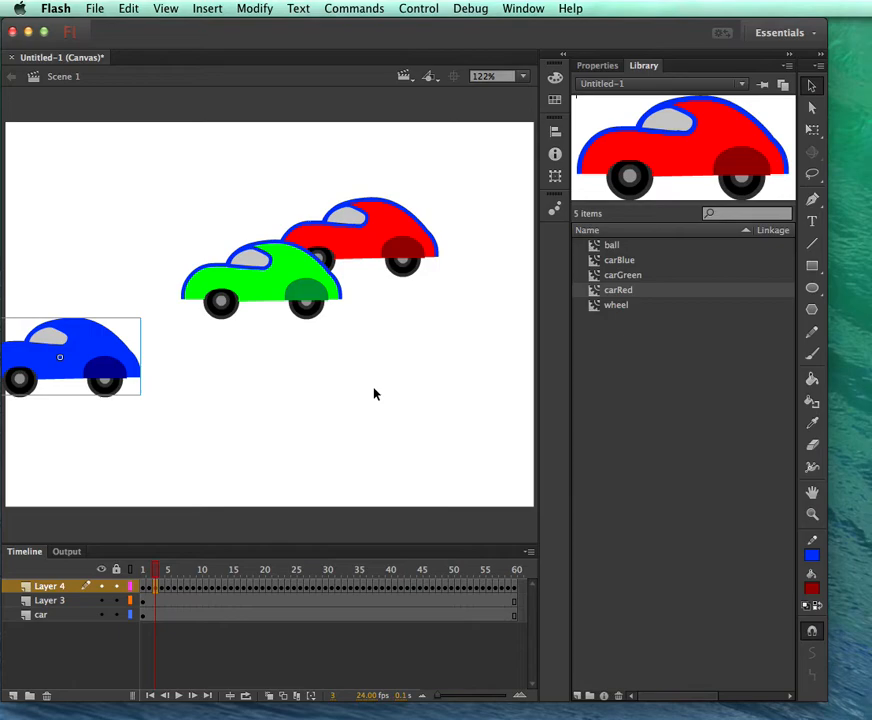
{"action": "left_click_drag", "start_coordinate": [107, 356], "coordinate": [183, 314]}
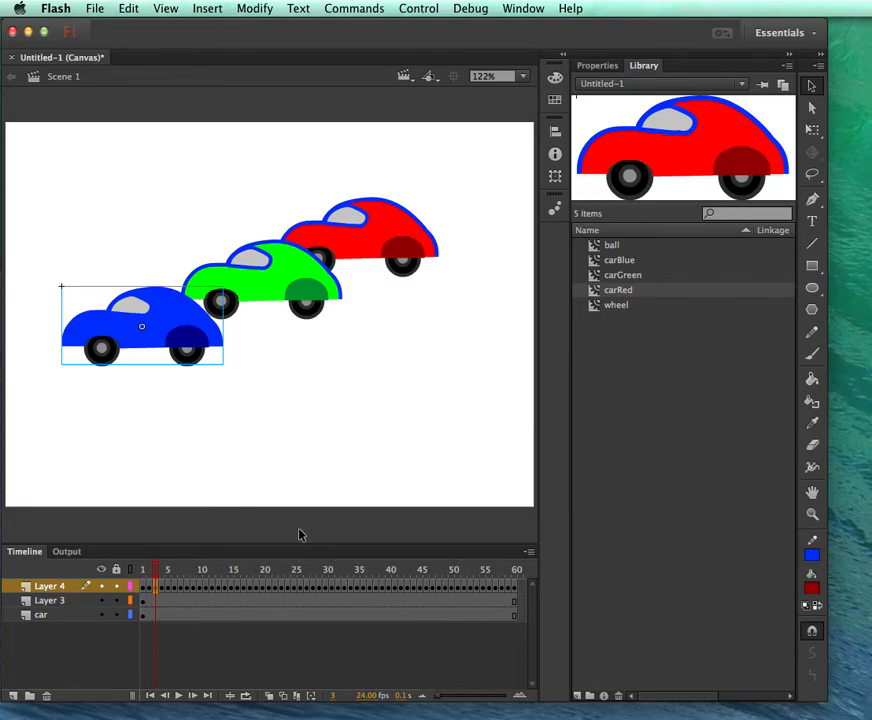
- Undo the frame-by-frame blue car moves and the keyframes inserted across Layer 4
{"action": "key", "text": "super+z"}
{"action": "key", "text": "super+z"}
{"action": "key", "text": "super+z"}
{"action": "key", "text": "super+z"}
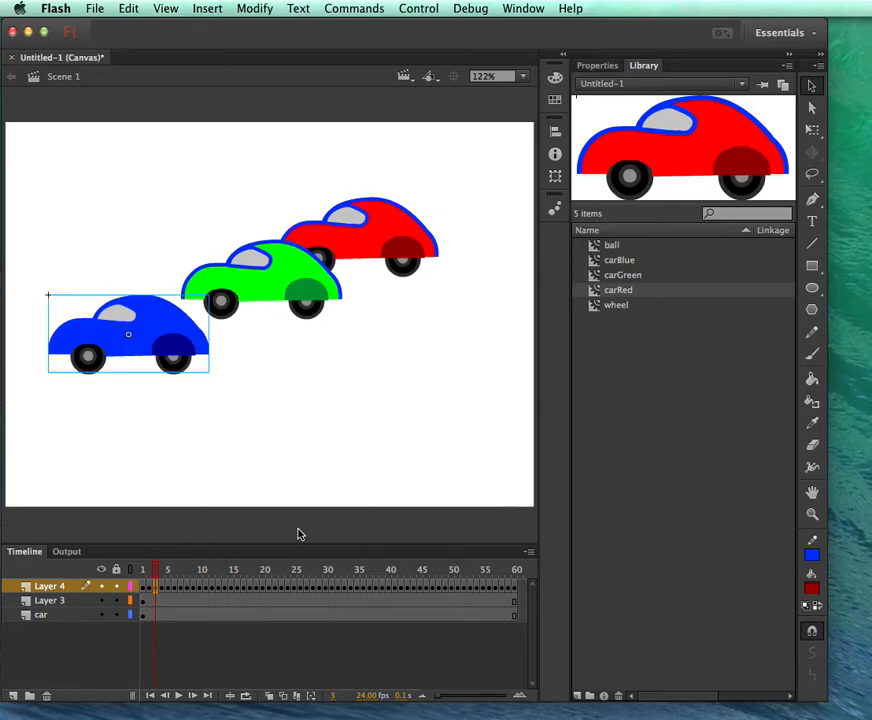
{"action": "key", "text": "super+z"}
{"action": "key", "text": "super+z"}
{"action": "key", "text": "super+z"}
{"action": "key", "text": "super+z"}
{"action": "key", "text": "super+z"}
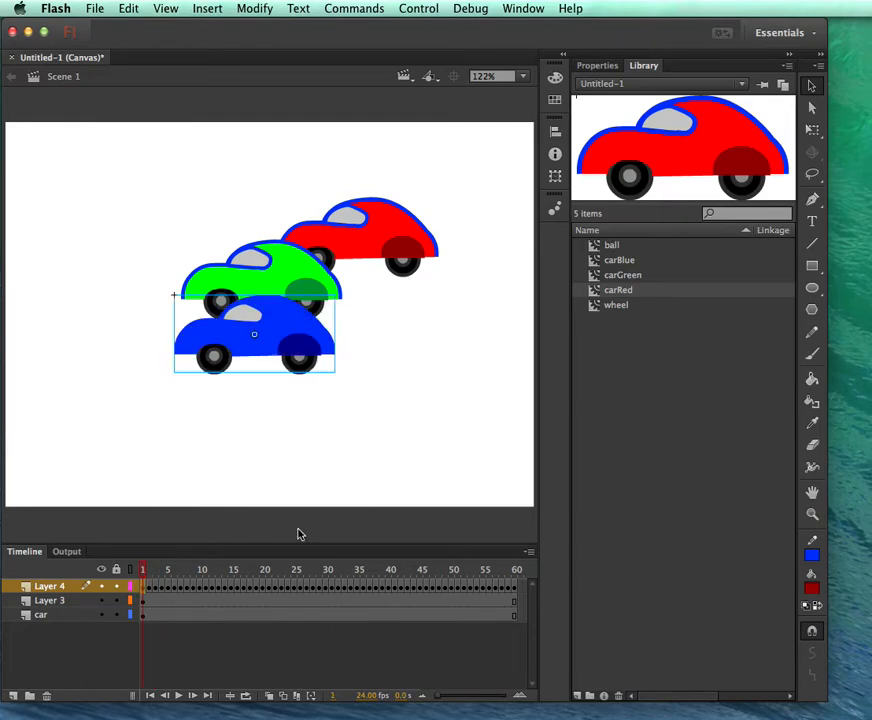
{"action": "key", "text": "super+z"}
{"action": "key", "text": "super+z"}
{"action": "key", "text": "super+z"}
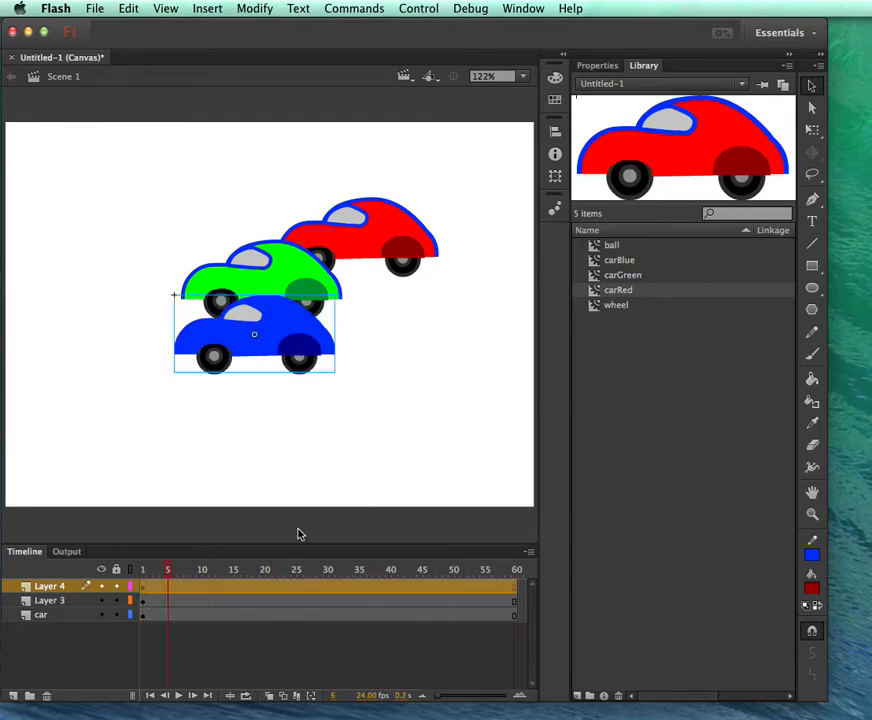
- Move the blue, green and red cars to the stage's right edge, stacked with red above, green in the middle and blue below
{"action": "left_click_drag", "start_coordinate": [328, 355], "coordinate": [517, 340]}
{"action": "left_click_drag", "start_coordinate": [292, 288], "coordinate": [551, 308]}
{"action": "left_click_drag", "start_coordinate": [380, 228], "coordinate": [504, 247]}
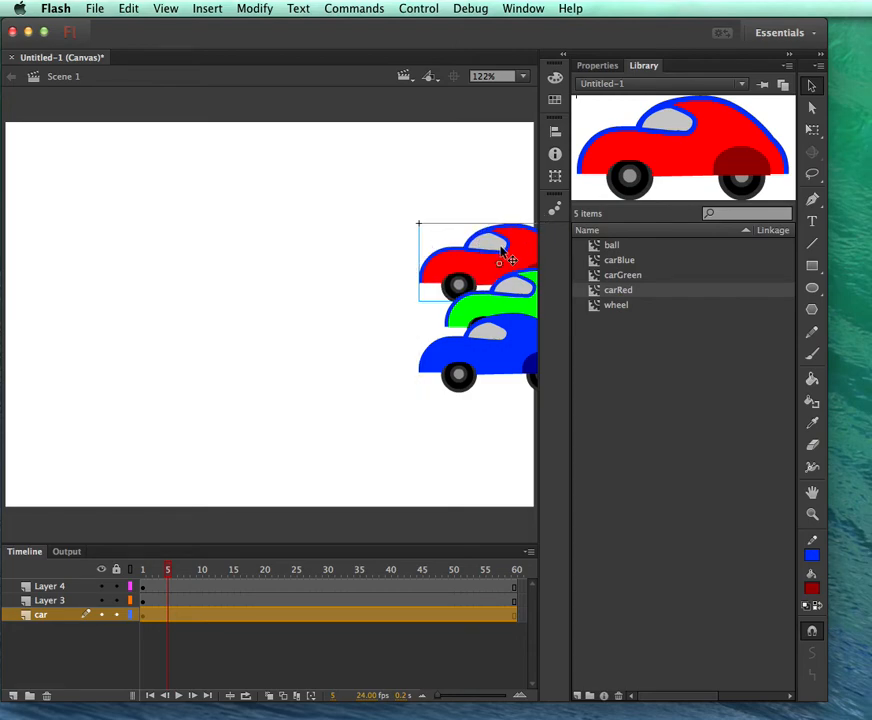
{"action": "left_click_drag", "start_coordinate": [510, 296], "coordinate": [472, 291]}
{"action": "left_click_drag", "start_coordinate": [166, 570], "coordinate": [142, 574]}
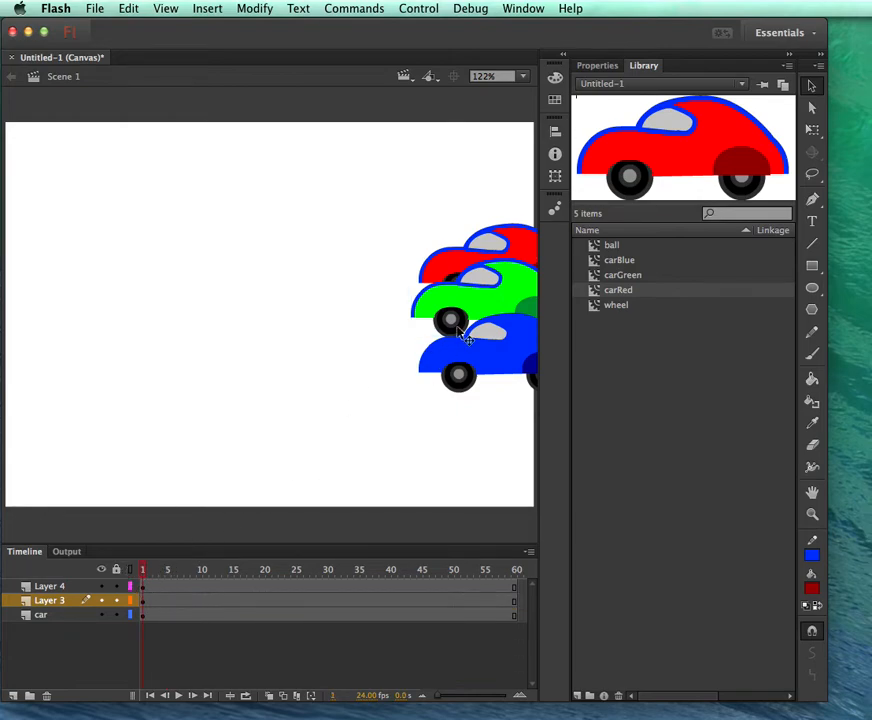
{"action": "left_click_drag", "start_coordinate": [483, 352], "coordinate": [481, 341]}
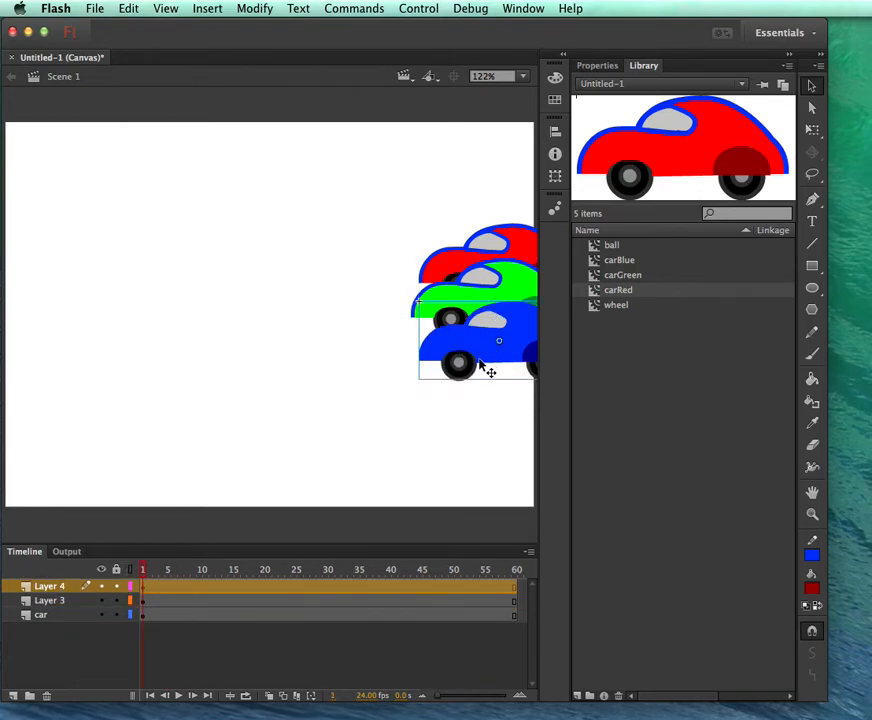
{"action": "left_click", "coordinate": [459, 418]}
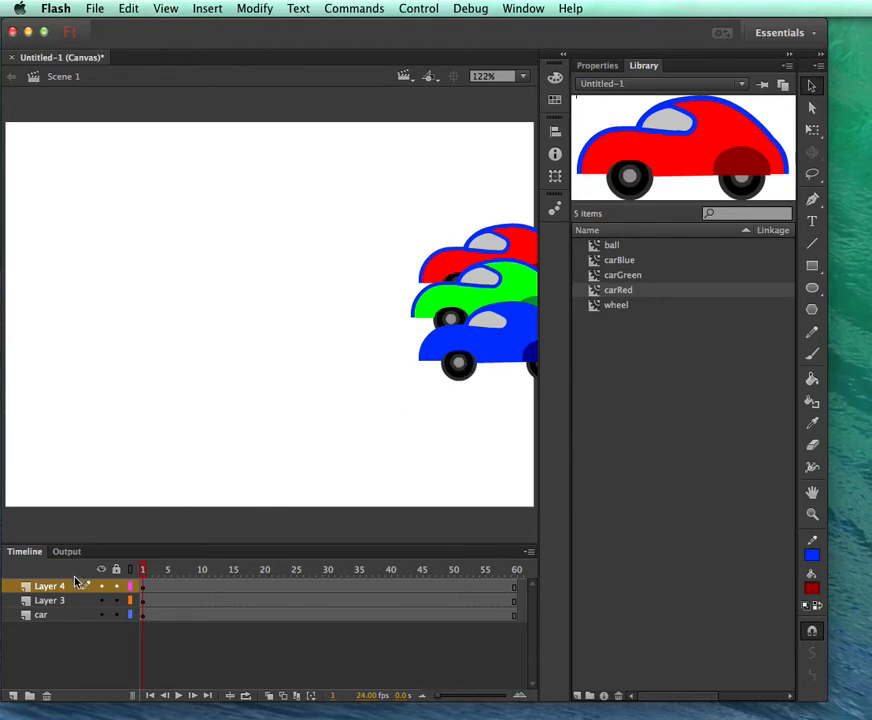
- Toggle the car layer's visibility off and on, and rename the layer as redCar
{"action": "left_click", "coordinate": [45, 617]}
{"action": "left_click", "coordinate": [104, 616]}
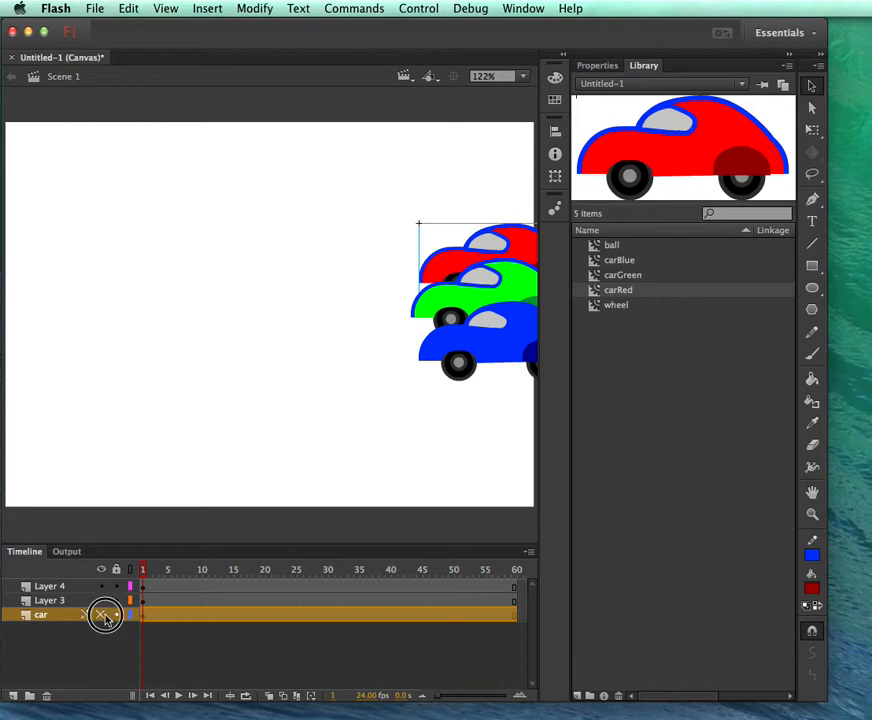
{"action": "left_click", "coordinate": [104, 617]}
{"action": "double_click", "coordinate": [41, 615]}
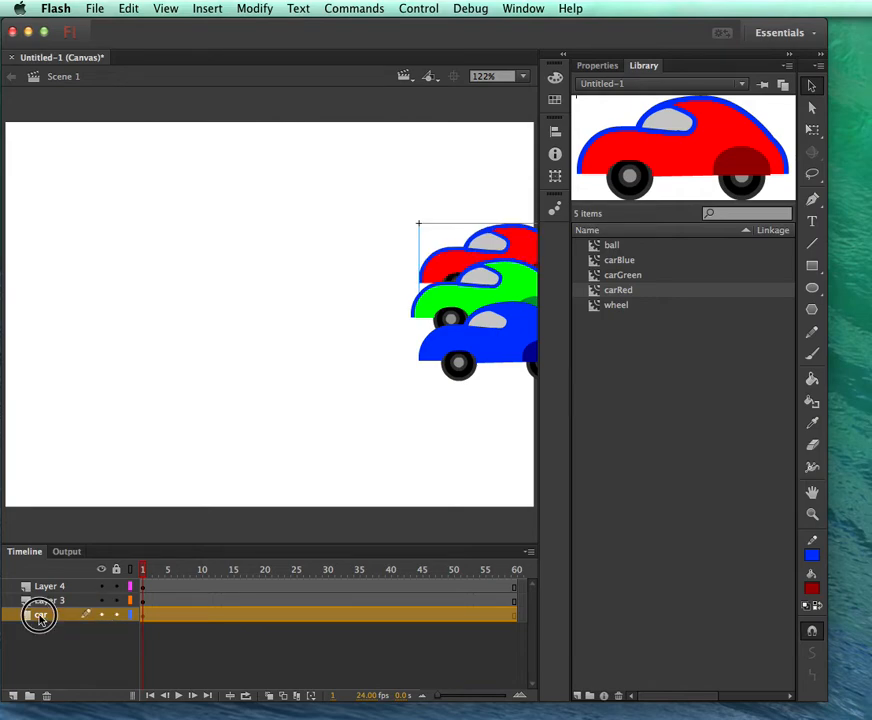
{"action": "type", "text": "c"}
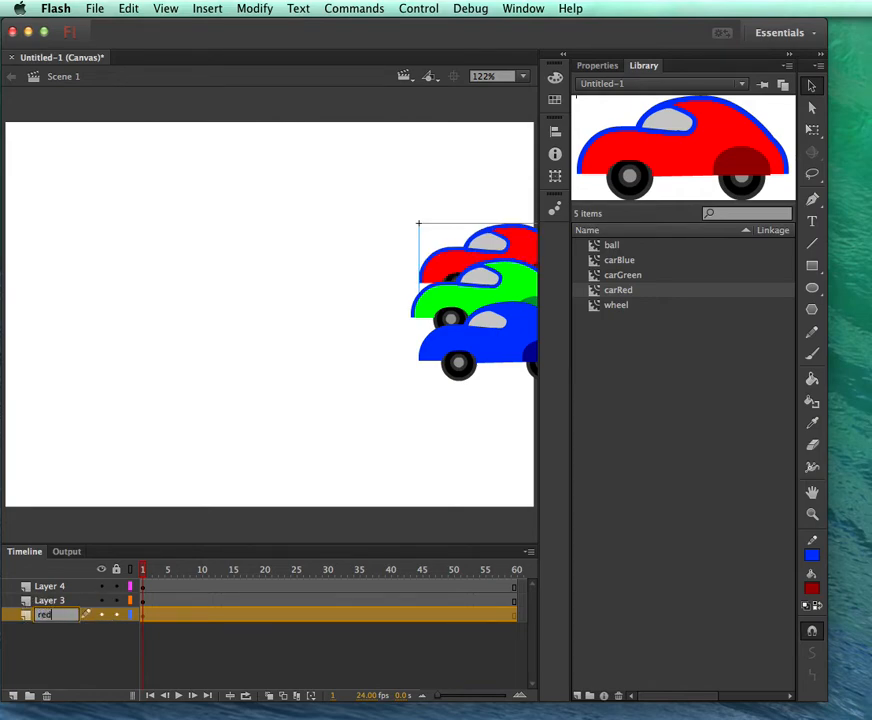
{"action": "type", "text": "edCar"}
{"action": "key", "text": "Return"}
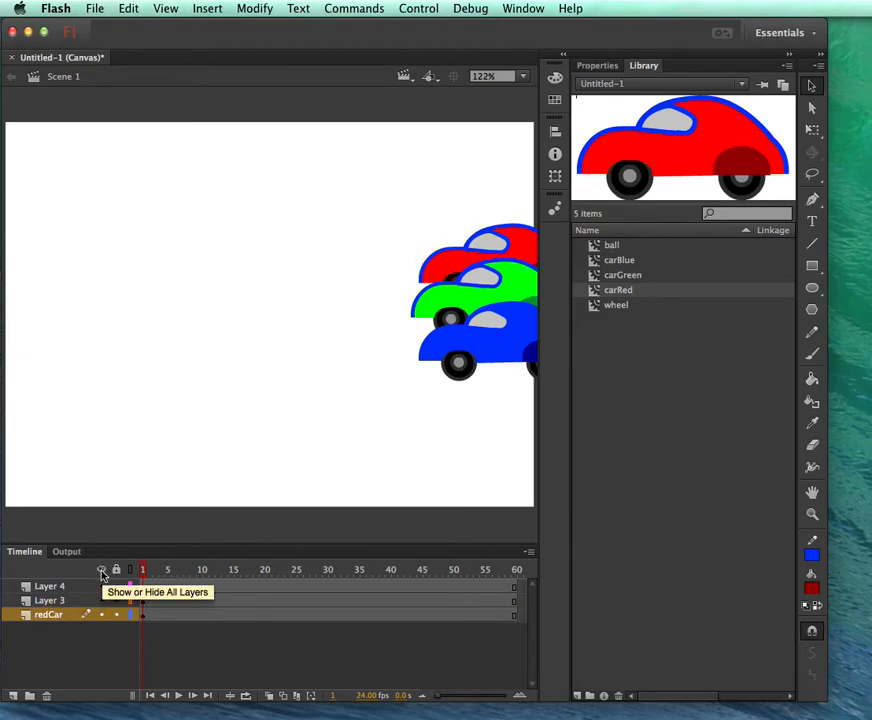
- Rename Layer 3 as greencar and Layer 4 as bluecar
{"action": "left_click", "coordinate": [101, 600]}
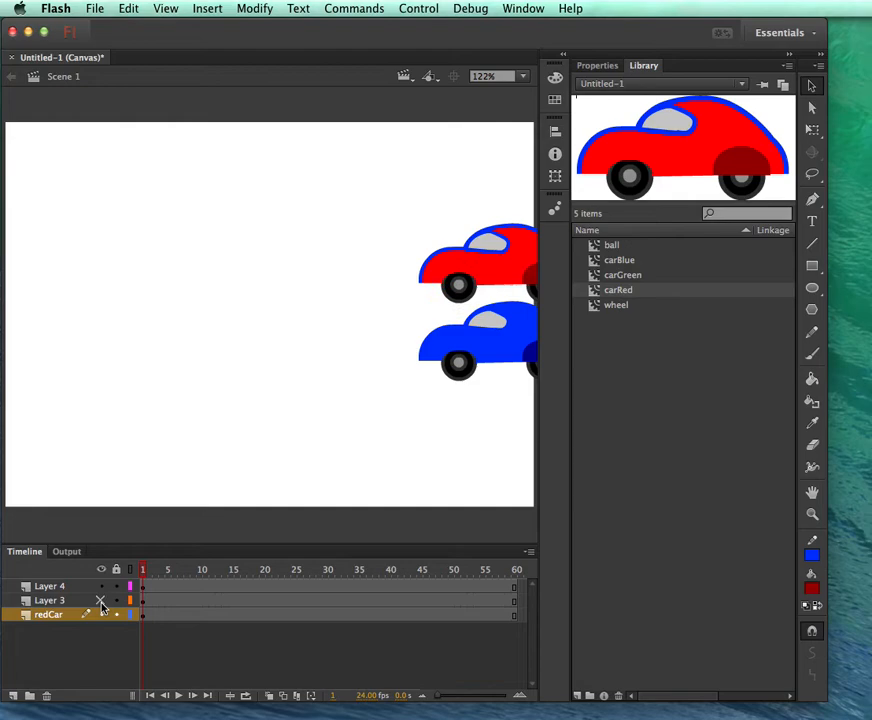
{"action": "left_click", "coordinate": [101, 600]}
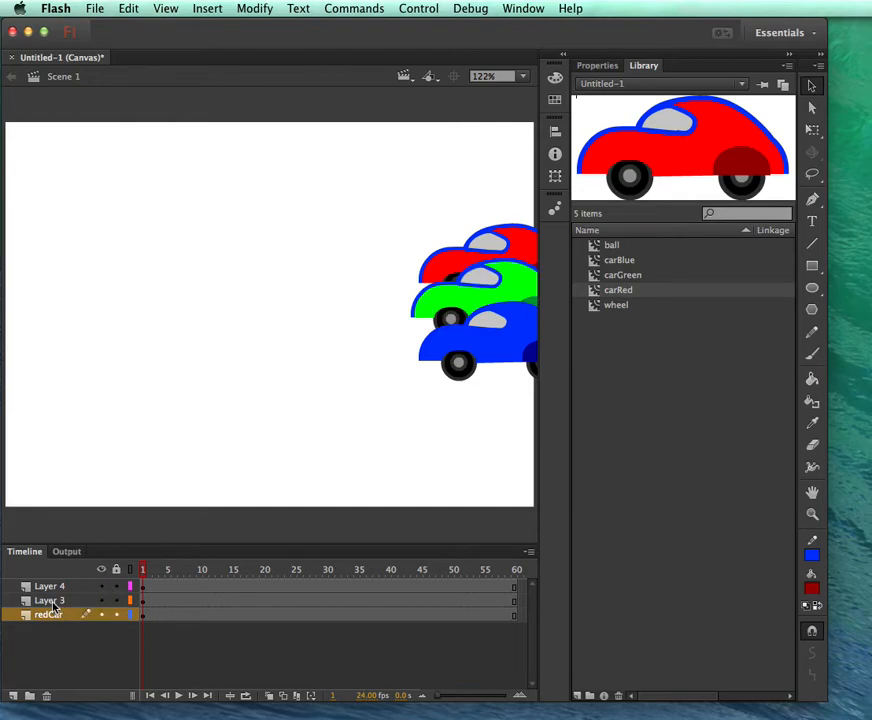
{"action": "double_click", "coordinate": [63, 600]}
{"action": "type", "text": "greencar"}
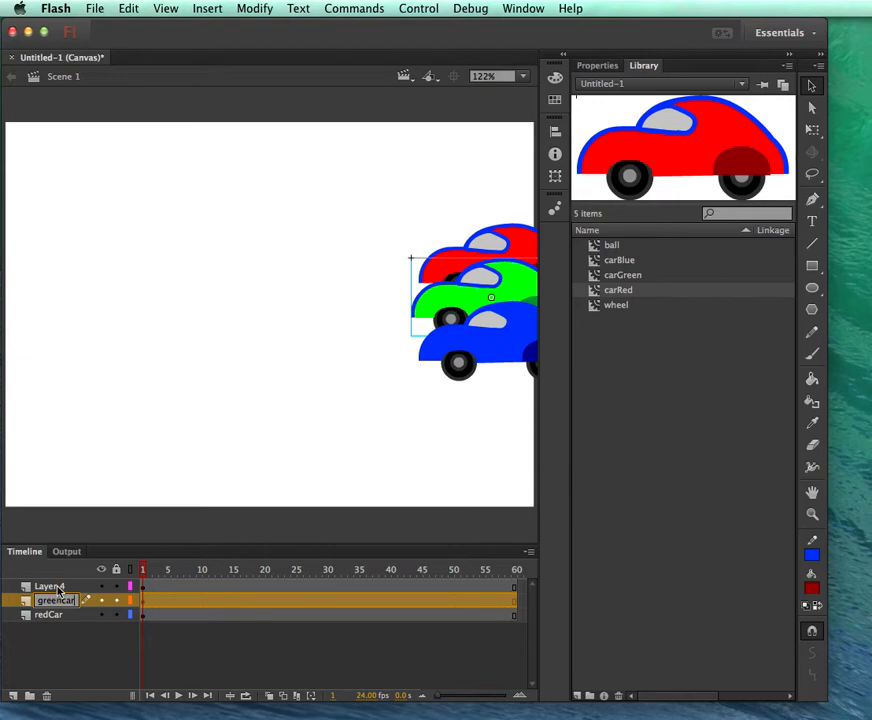
{"action": "left_click", "coordinate": [55, 586]}
{"action": "double_click", "coordinate": [52, 586]}
{"action": "type", "text": "bluecar"}
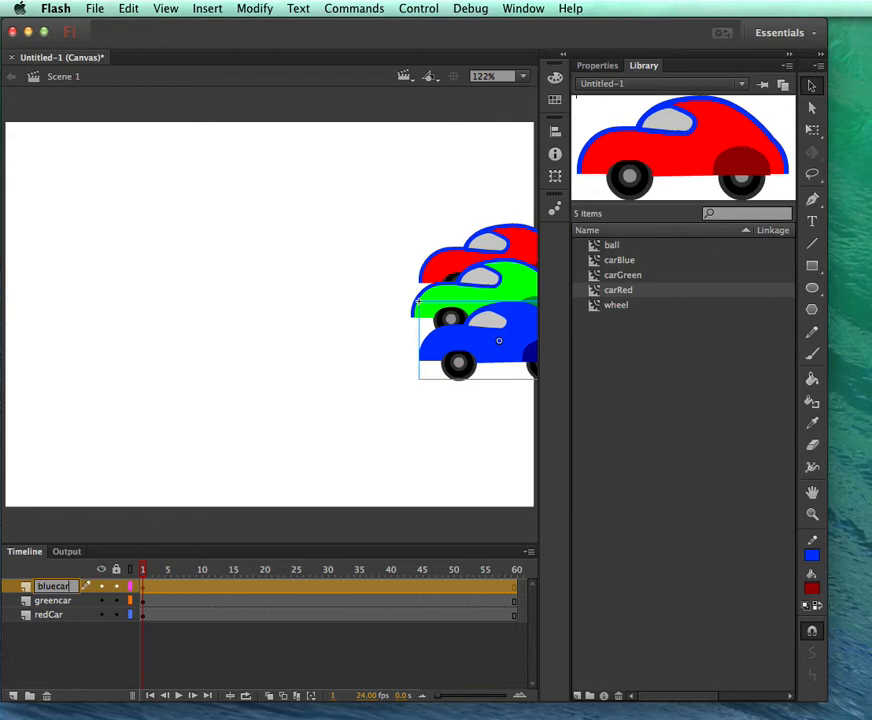
{"action": "key", "text": "Return"}
- Select the bluecar, greencar and redCar layers in turn to check which car each one holds
{"action": "left_click", "coordinate": [57, 601]}
{"action": "left_click", "coordinate": [58, 614]}
{"action": "left_click", "coordinate": [55, 600]}
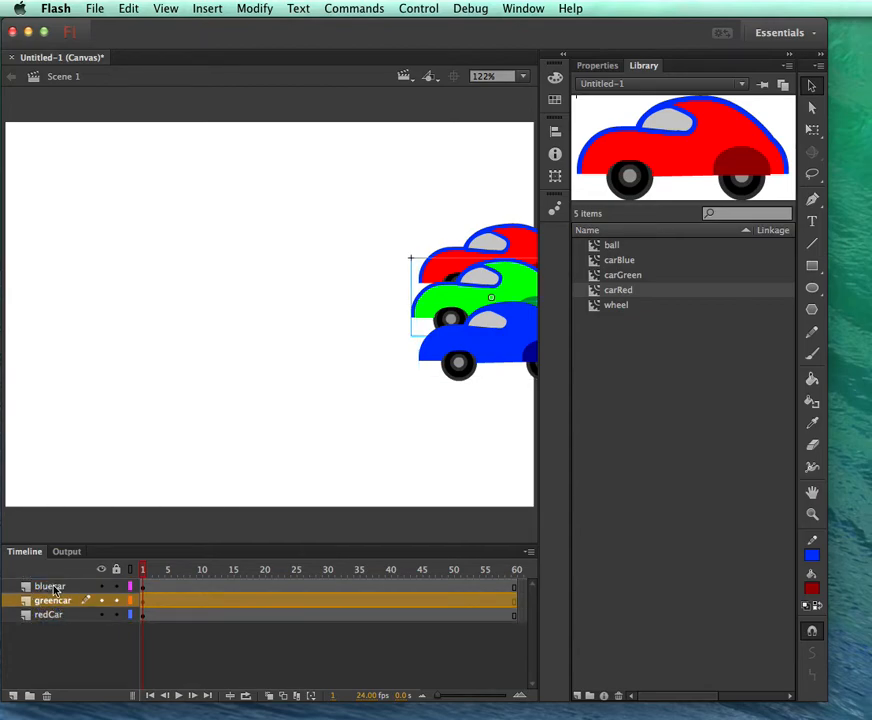
{"action": "left_click", "coordinate": [55, 588]}
{"action": "left_click", "coordinate": [56, 601]}
{"action": "left_click", "coordinate": [57, 614]}
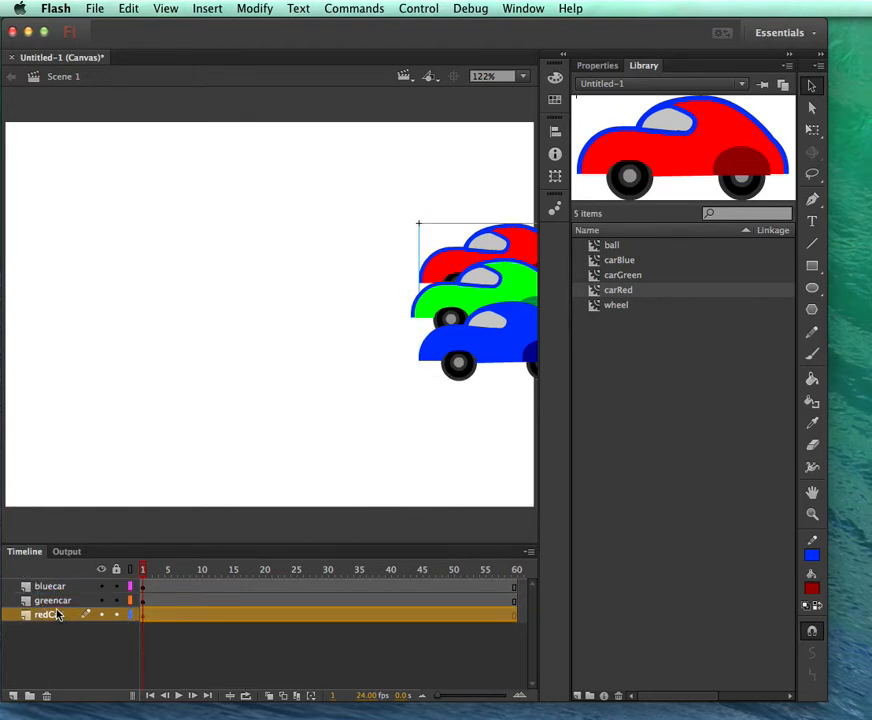
- Create a motion tween on the bluecar layer starting from frame 1
{"action": "left_click", "coordinate": [58, 588]}
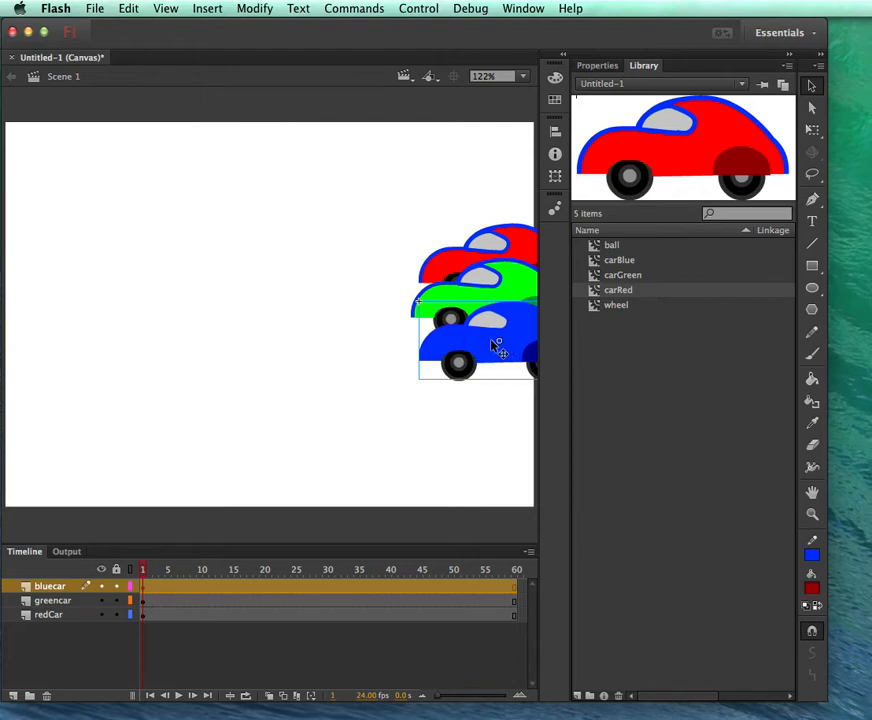
{"action": "right_click", "coordinate": [143, 589]}
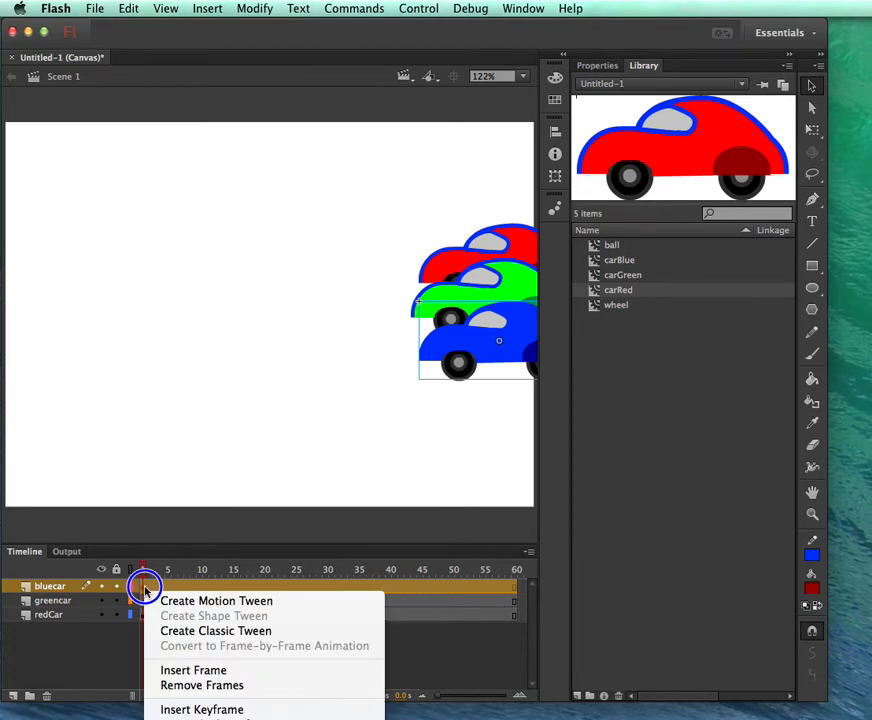
{"action": "left_click", "coordinate": [288, 602]}
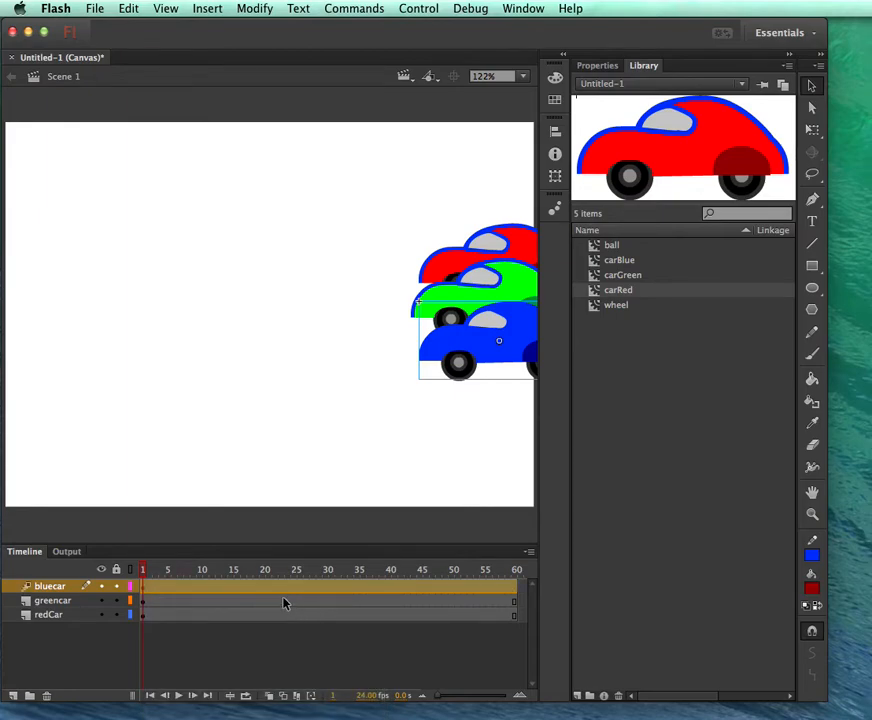
{"action": "left_click", "coordinate": [284, 602]}
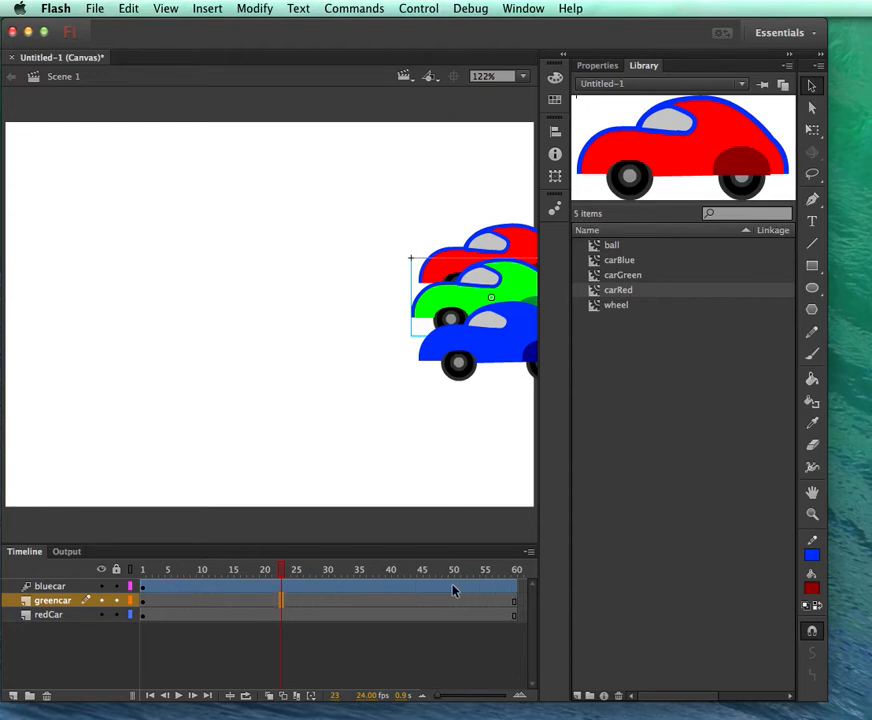
- Move the blue car horizontally off the stage's left edge at frame 60 and scrub the timeline back to frame 1
{"action": "left_click", "coordinate": [143, 589]}
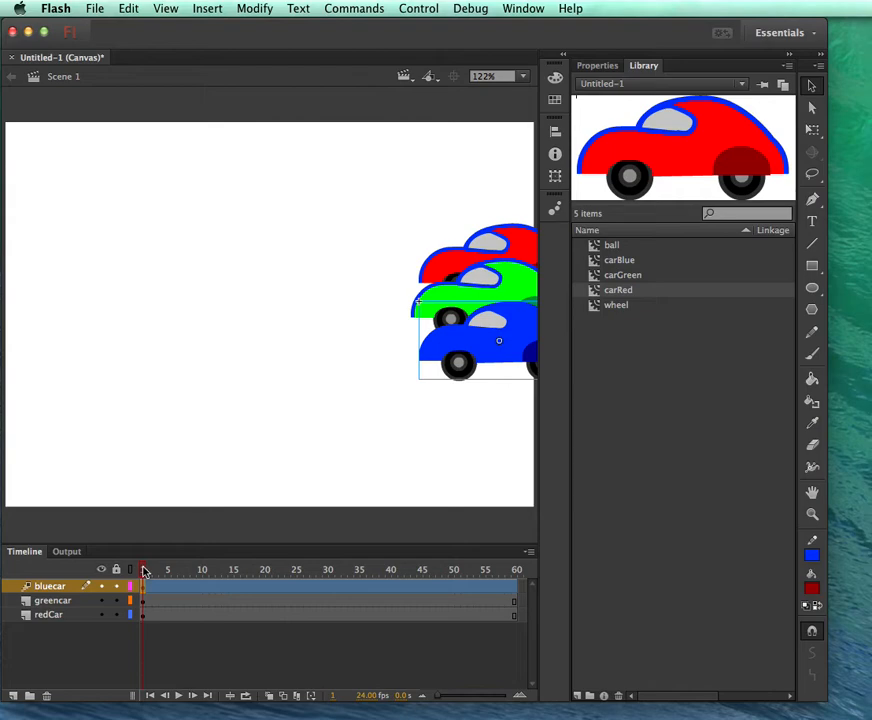
{"action": "left_click_drag", "start_coordinate": [145, 570], "coordinate": [512, 577]}
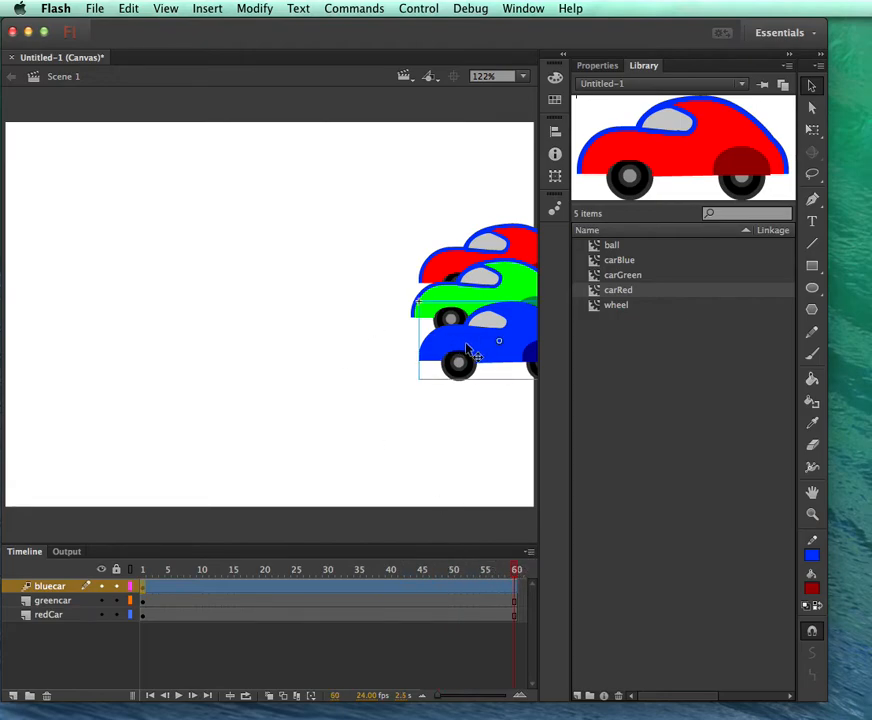
{"action": "left_click_drag", "start_coordinate": [519, 343], "coordinate": [18, 346]}
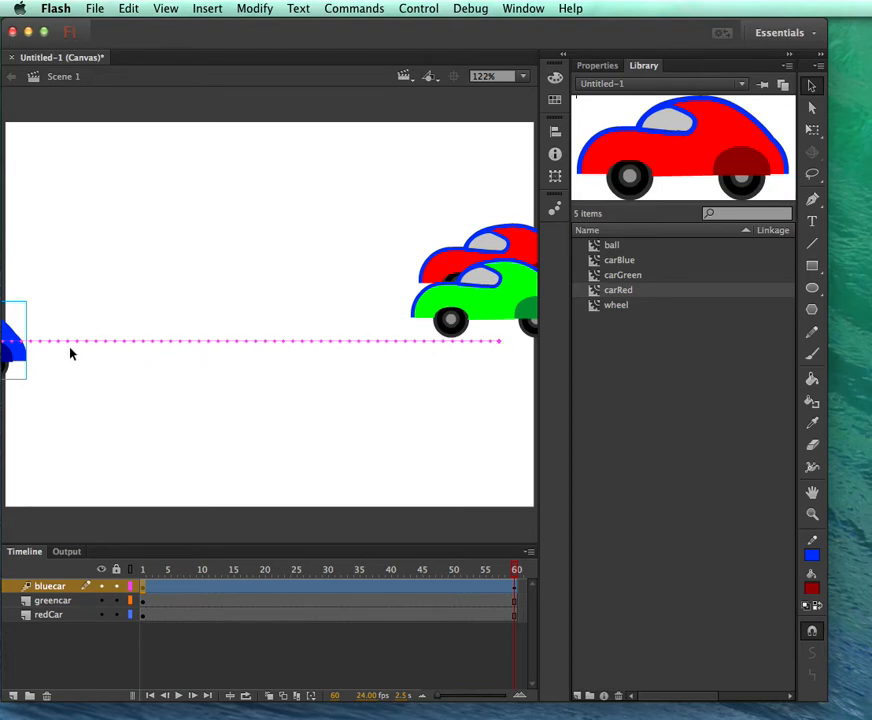
{"action": "left_click", "coordinate": [515, 570]}
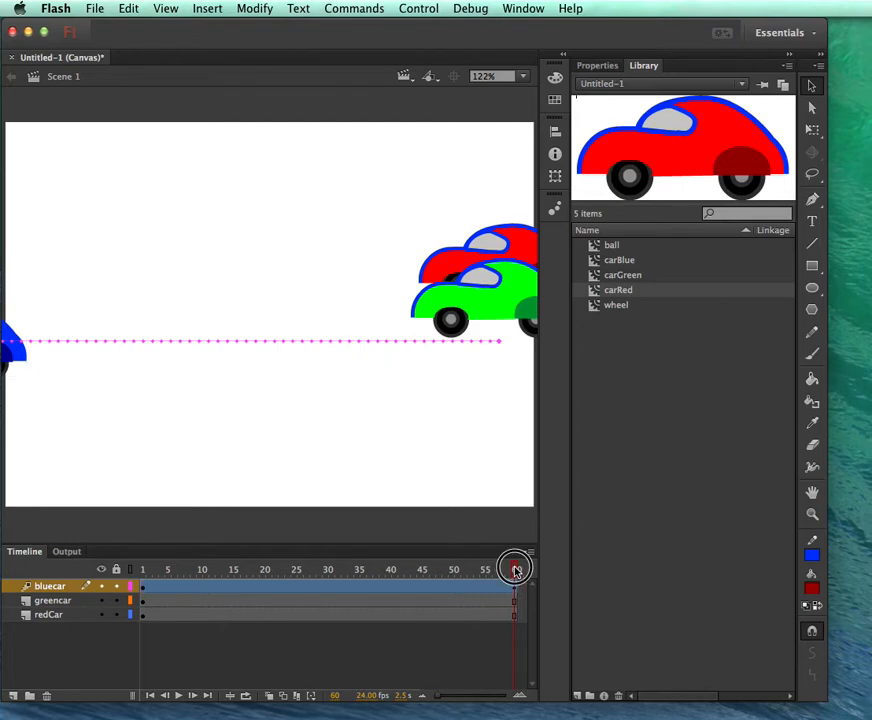
{"action": "left_click_drag", "start_coordinate": [515, 570], "coordinate": [139, 569]}
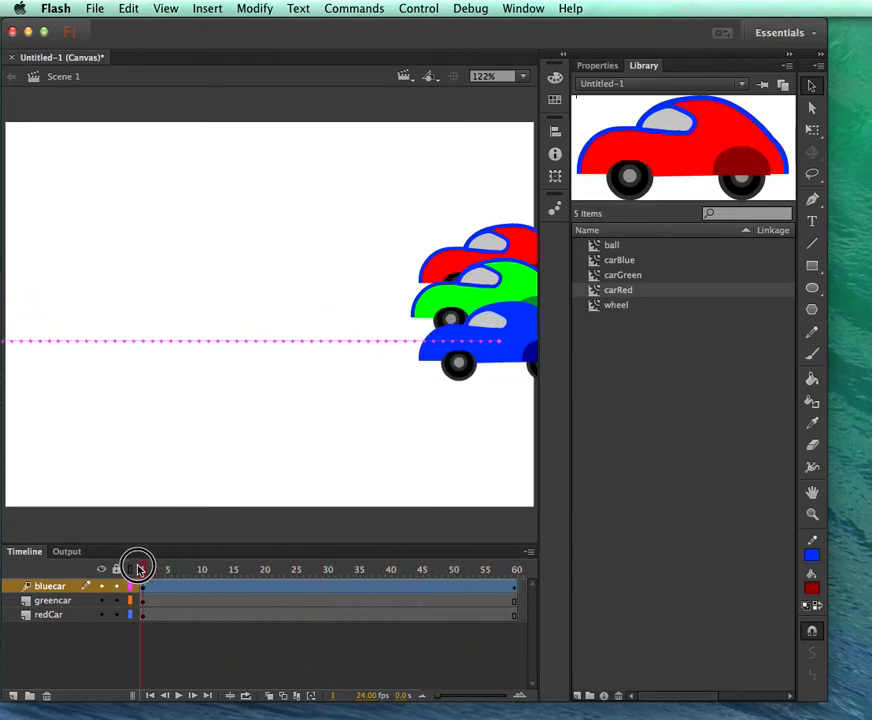
- Create a motion tween on the greencar layer and move the green car horizontally to the stage's left part at frame 60
{"action": "left_click", "coordinate": [88, 602]}
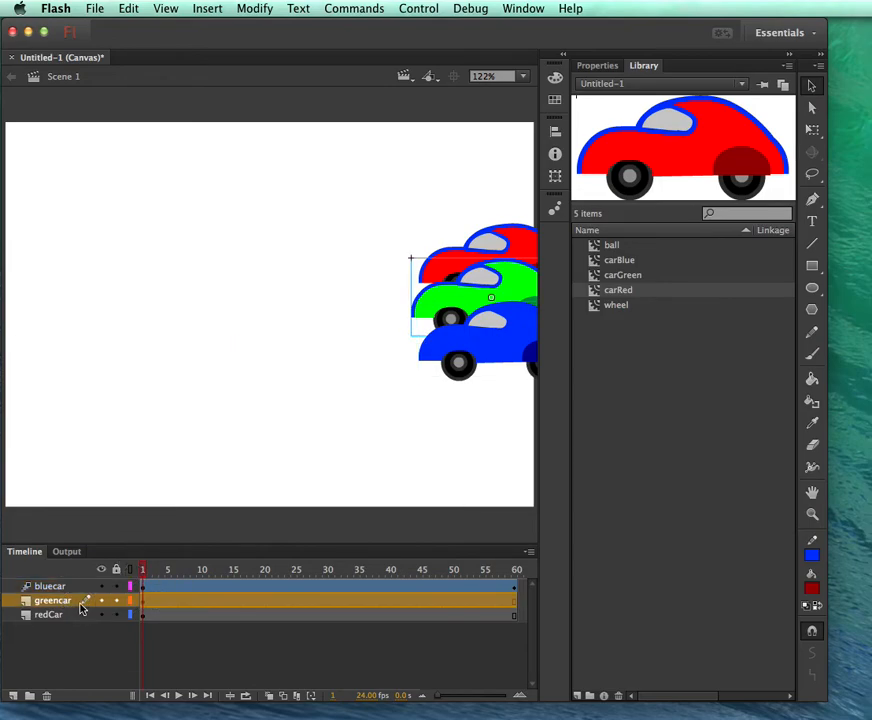
{"action": "right_click", "coordinate": [143, 600]}
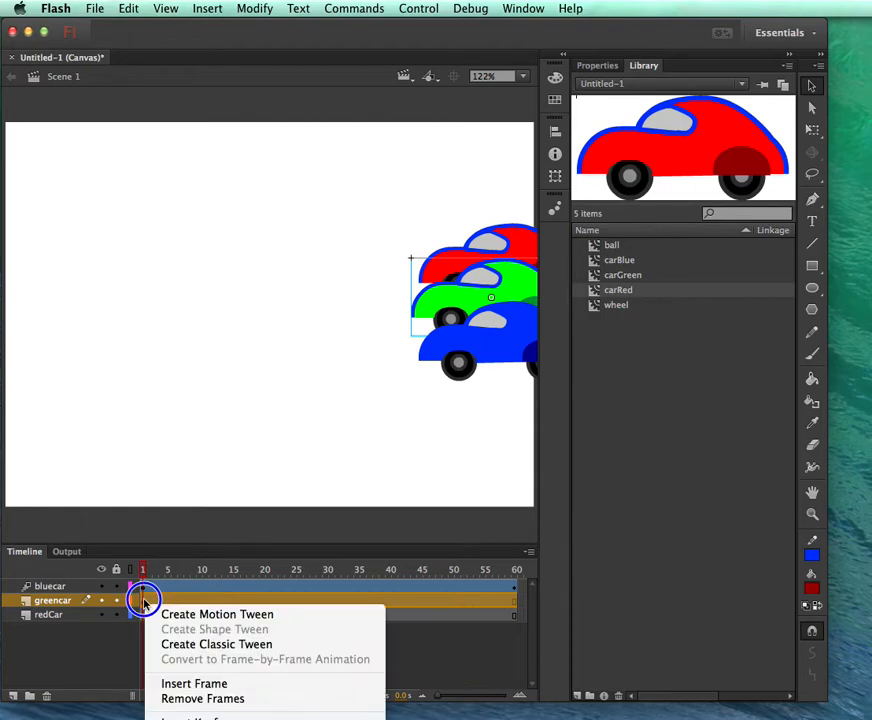
{"action": "left_click", "coordinate": [170, 613]}
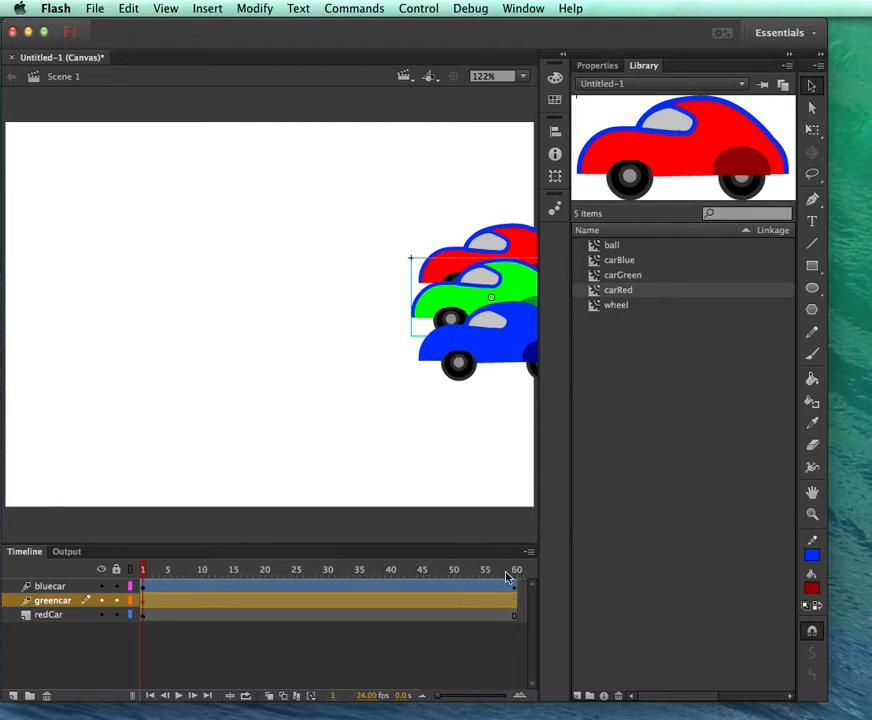
{"action": "left_click_drag", "start_coordinate": [144, 568], "coordinate": [519, 568]}
{"action": "left_click", "coordinate": [457, 287]}
{"action": "left_click_drag", "start_coordinate": [511, 300], "coordinate": [146, 297]}
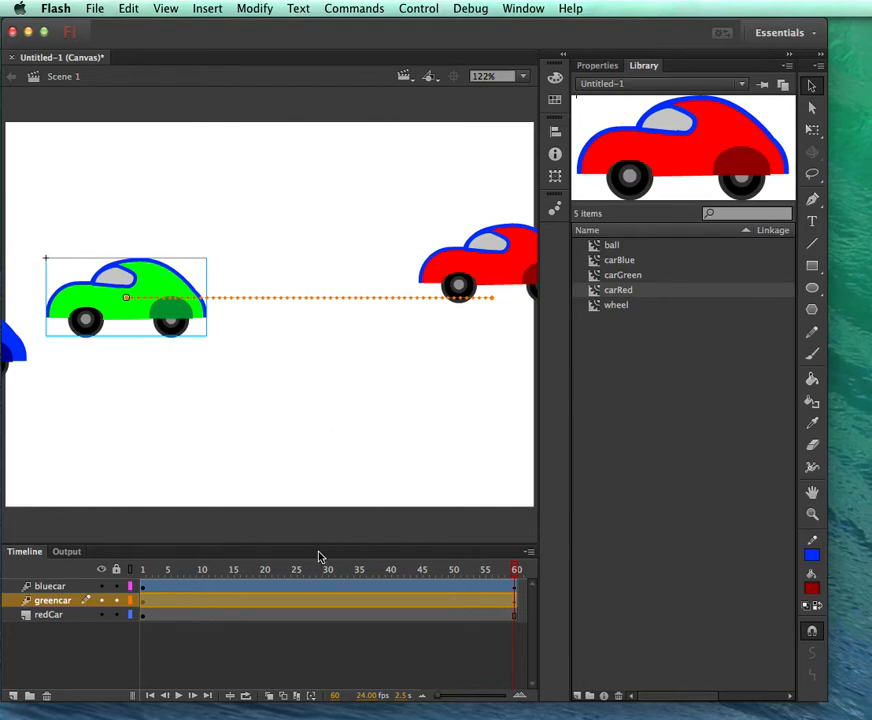
- Create a motion tween on the redCar layer and move the red car horizontally to about the stage's middle at frame 60
{"action": "left_click", "coordinate": [62, 618]}
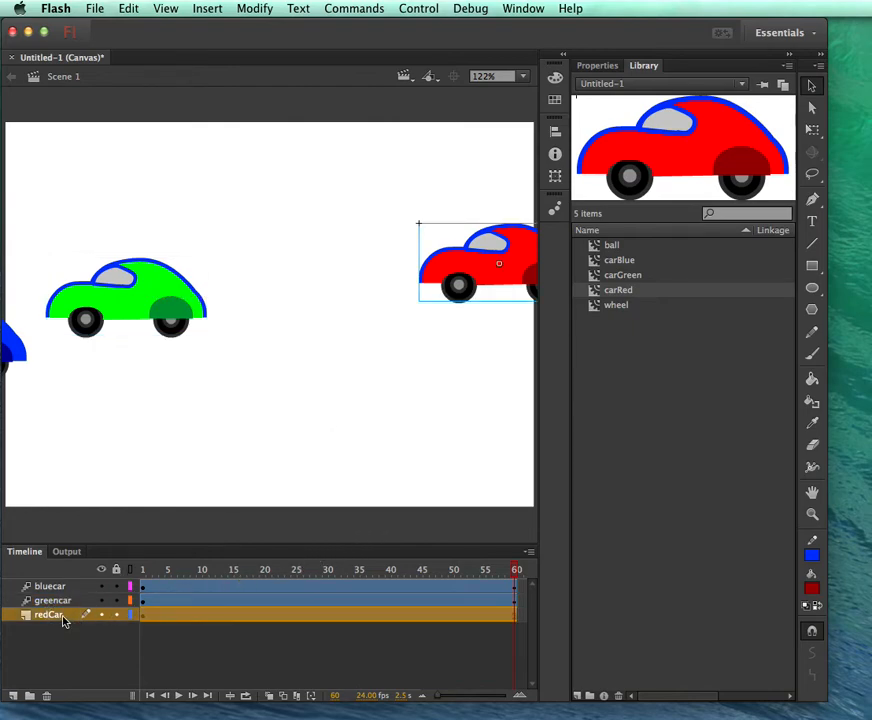
{"action": "left_click", "coordinate": [144, 616]}
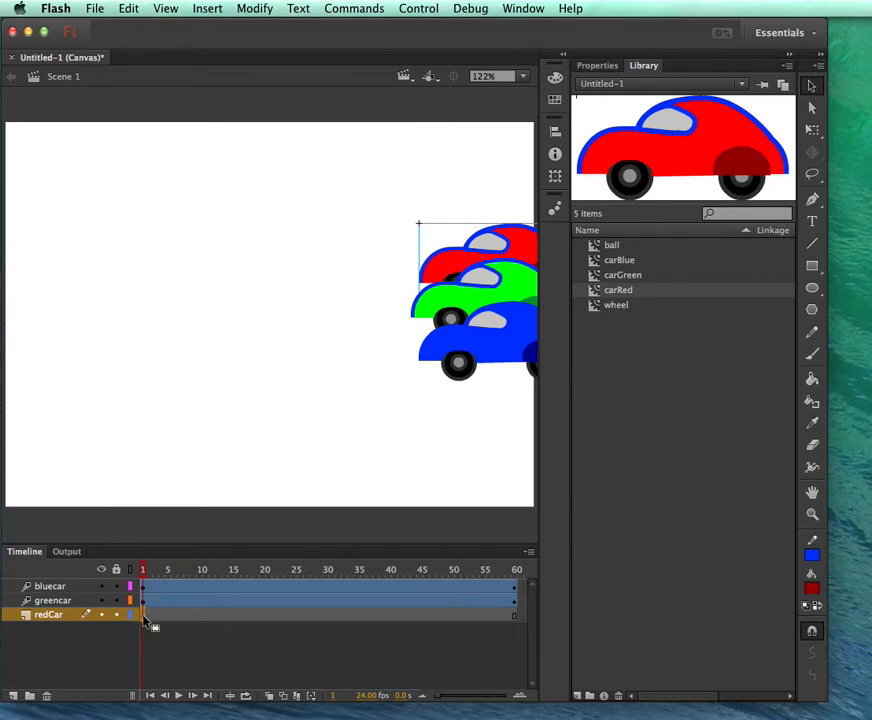
{"action": "right_click", "coordinate": [144, 620]}
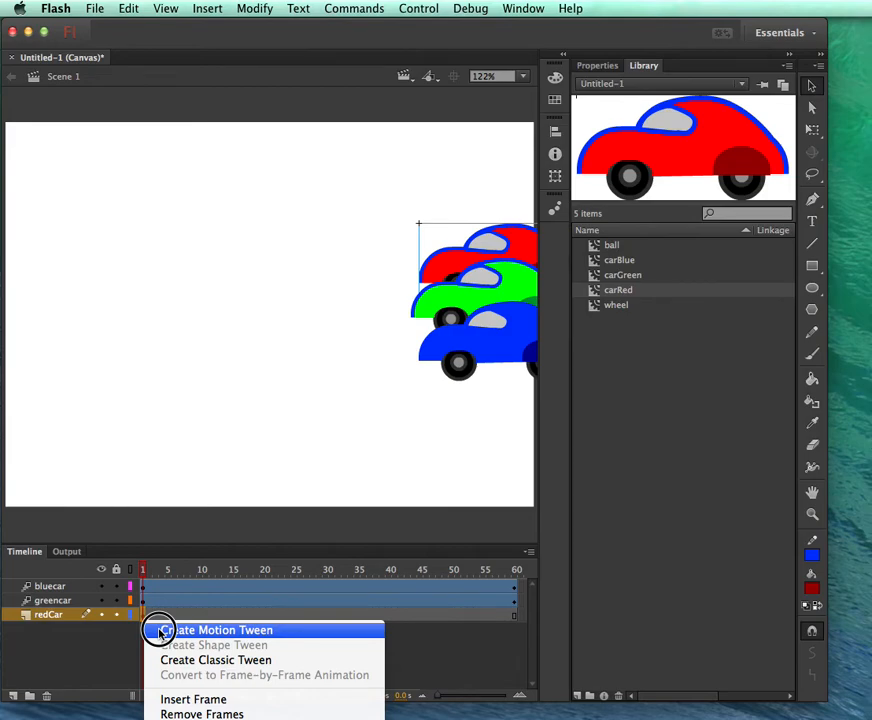
{"action": "left_click", "coordinate": [159, 630]}
{"action": "left_click_drag", "start_coordinate": [144, 569], "coordinate": [514, 568]}
{"action": "left_click_drag", "start_coordinate": [510, 278], "coordinate": [250, 275]}
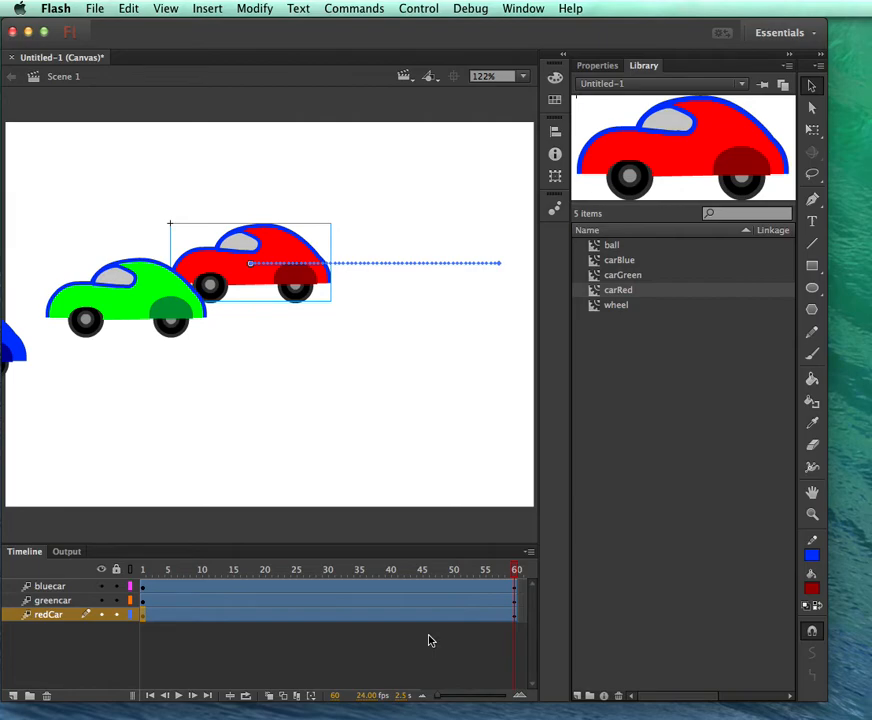
- Scrub through the three car tweens, test the movie in the browser, and return to Flash
{"action": "left_click_drag", "start_coordinate": [477, 566], "coordinate": [78, 578]}
{"action": "left_click_drag", "start_coordinate": [144, 566], "coordinate": [517, 574]}
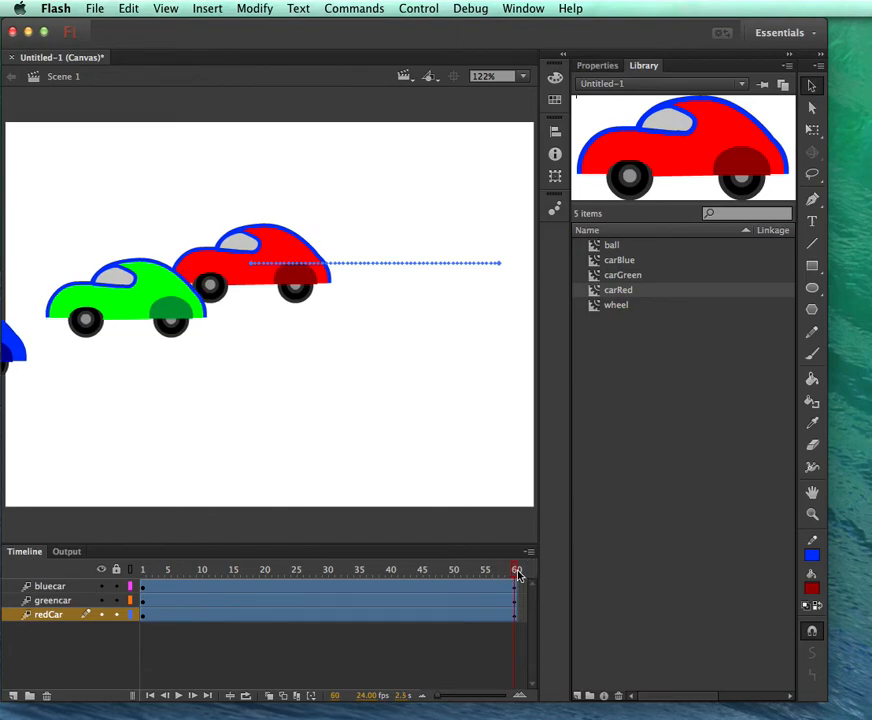
{"action": "key", "text": "super+Return"}
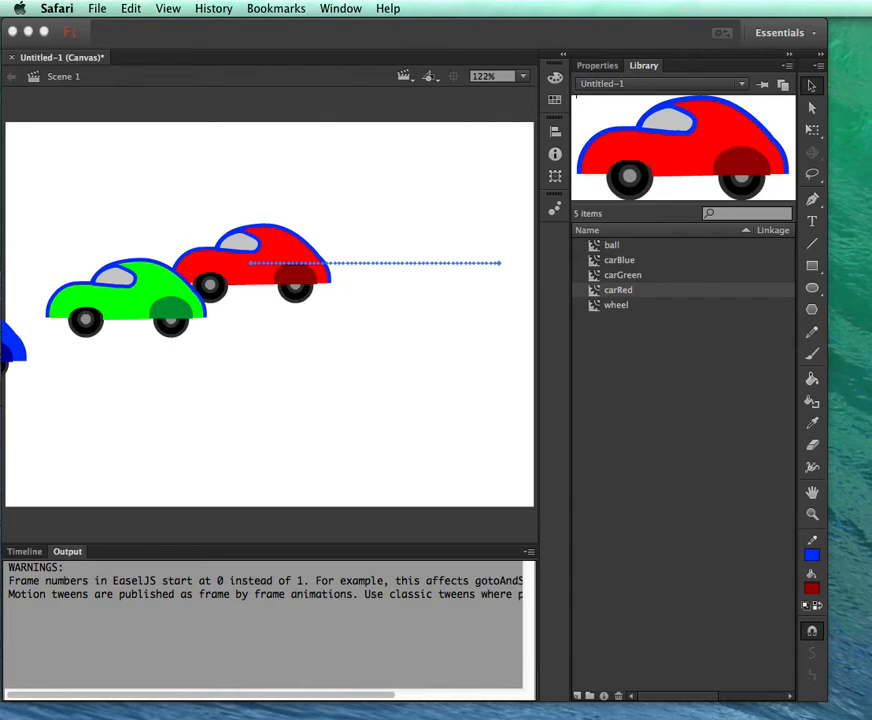
{"action": "left_click_drag", "start_coordinate": [535, 714], "coordinate": [524, 225]}
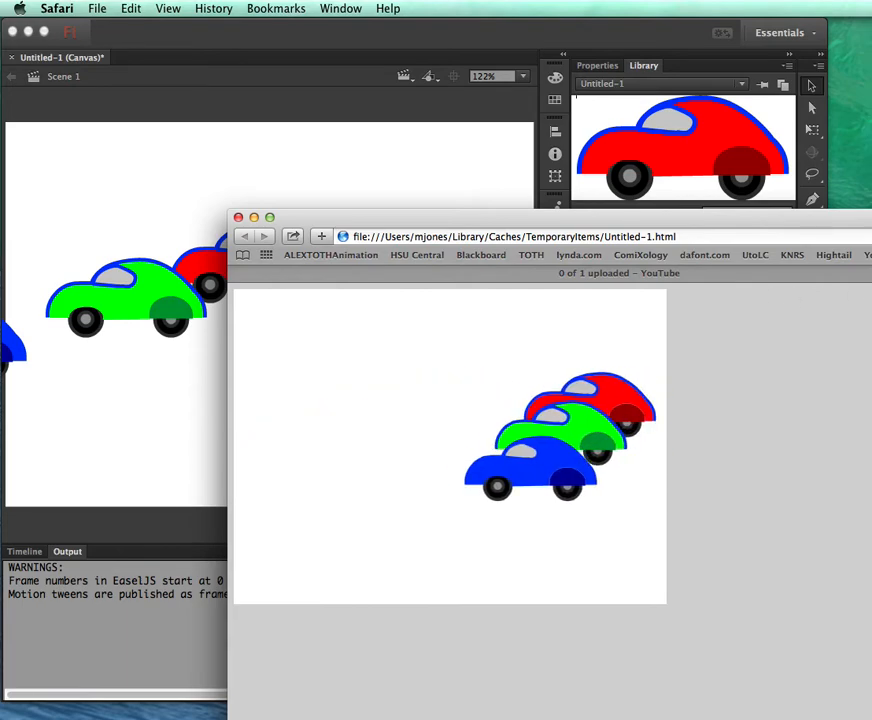
{"action": "key", "text": "super+w"}
{"action": "left_click", "coordinate": [370, 181]}
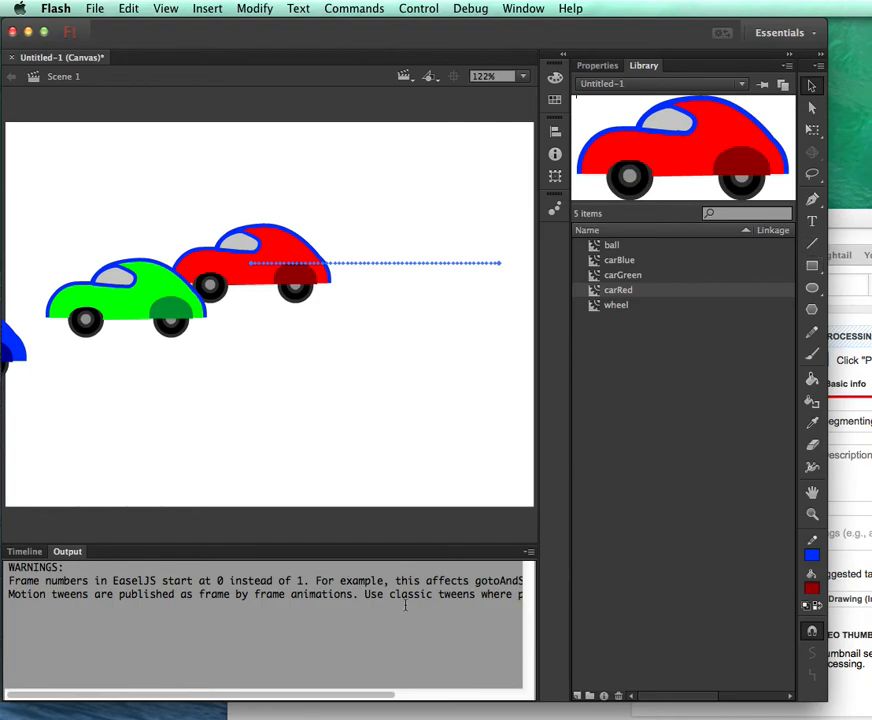
- Bend the red car's motion path upward into an arc and scrub through the animation to frame 60
{"action": "left_click", "coordinate": [27, 552]}
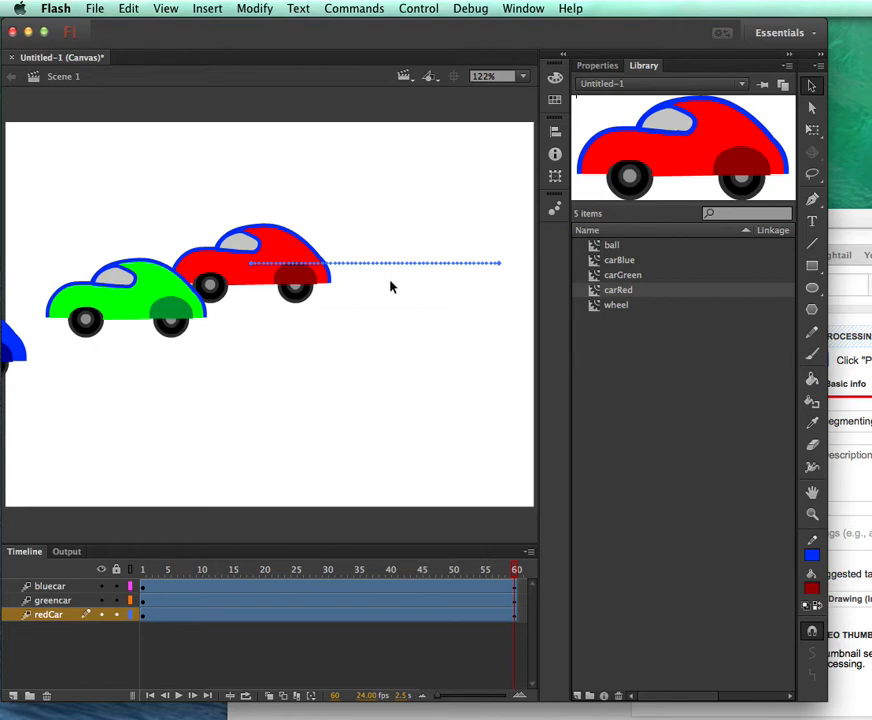
{"action": "mouse_move", "coordinate": [384, 266]}
{"action": "left_mouse_down"}
{"action": "mouse_move", "coordinate": [393, 195]}
{"action": "mouse_move", "coordinate": [472, 178]}
{"action": "mouse_move", "coordinate": [376, 218]}
{"action": "mouse_move", "coordinate": [370, 282]}
{"action": "mouse_move", "coordinate": [390, 250]}
{"action": "left_mouse_up"}
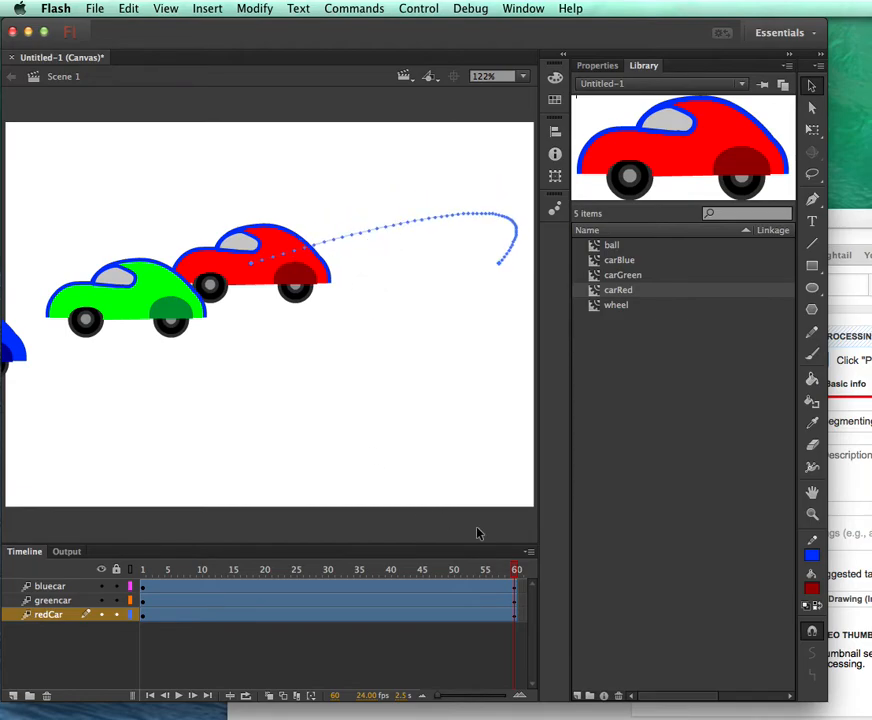
{"action": "left_click_drag", "start_coordinate": [212, 566], "coordinate": [518, 568]}
- Delete all three cars from the stage and remove the bluecar and greencar layers
{"action": "key", "text": "super+a"}
{"action": "key", "text": "Delete"}
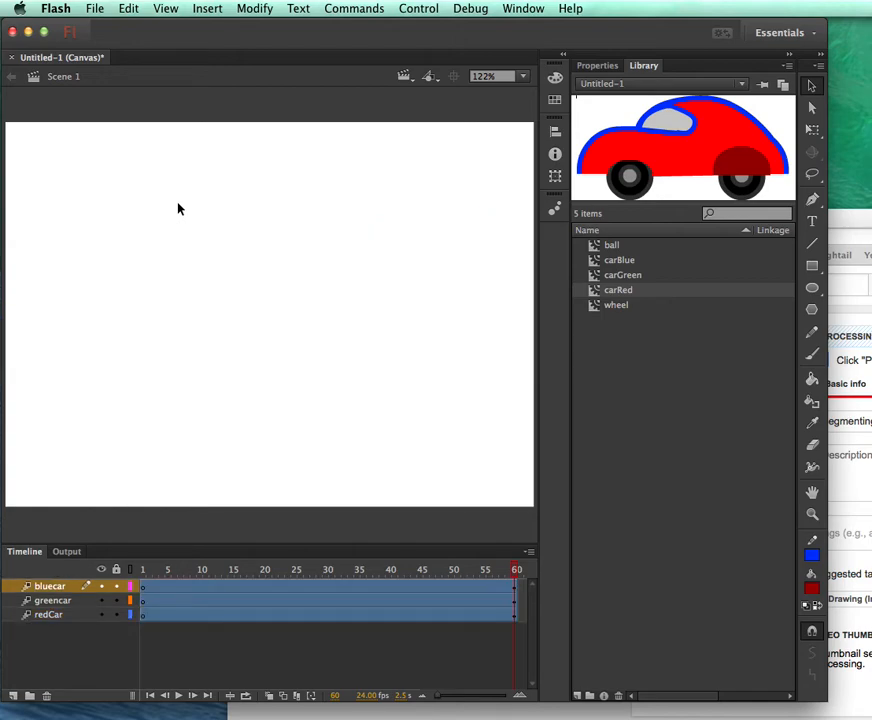
{"action": "left_click", "coordinate": [48, 697]}
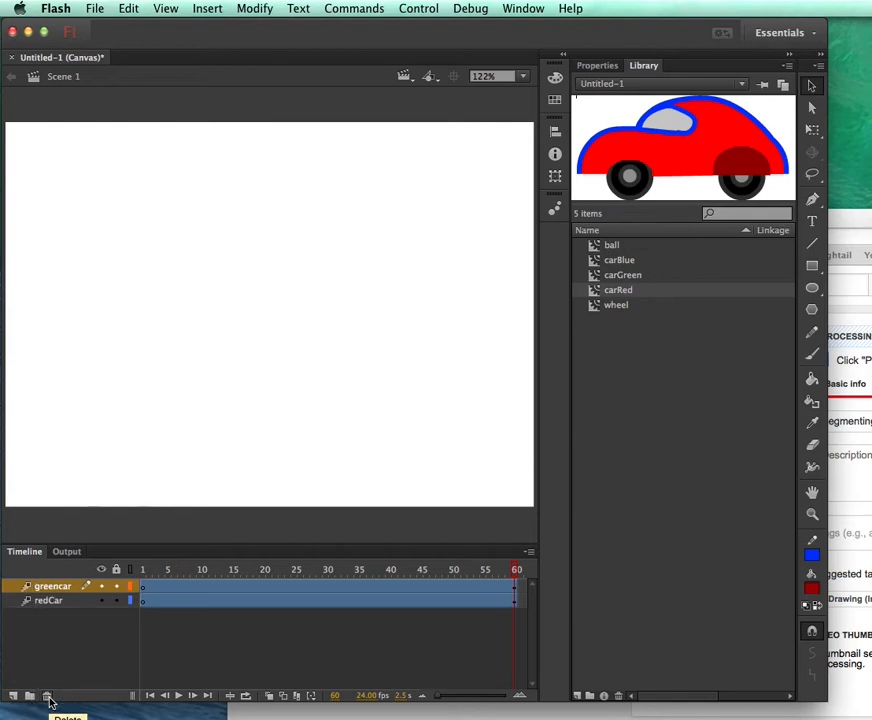
{"action": "left_click", "coordinate": [48, 697]}
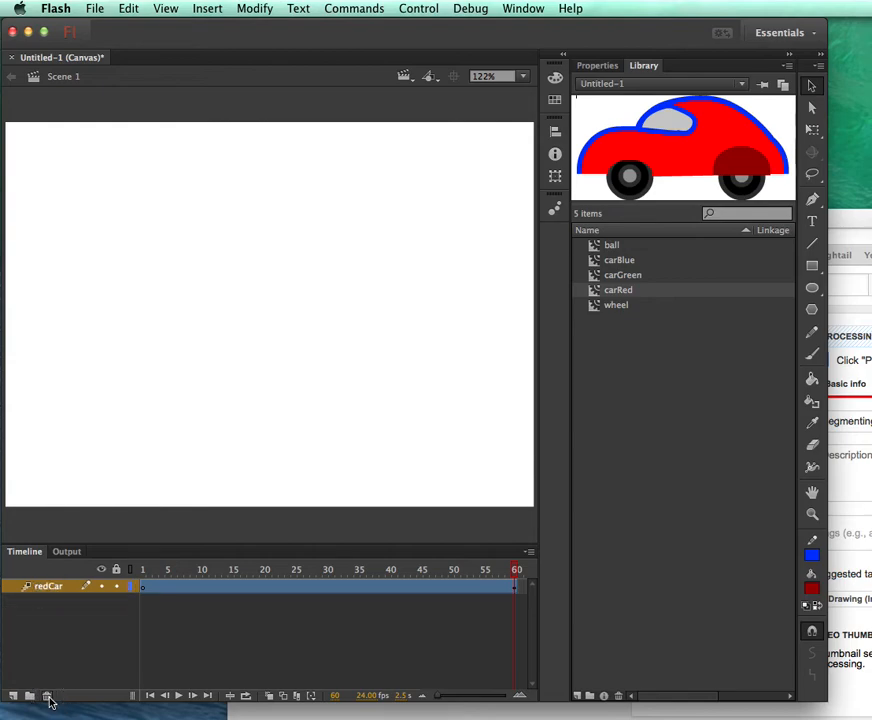
- Rename the remaining redCar layer as ball
{"action": "double_click", "coordinate": [57, 588]}
{"action": "type", "text": "ball"}
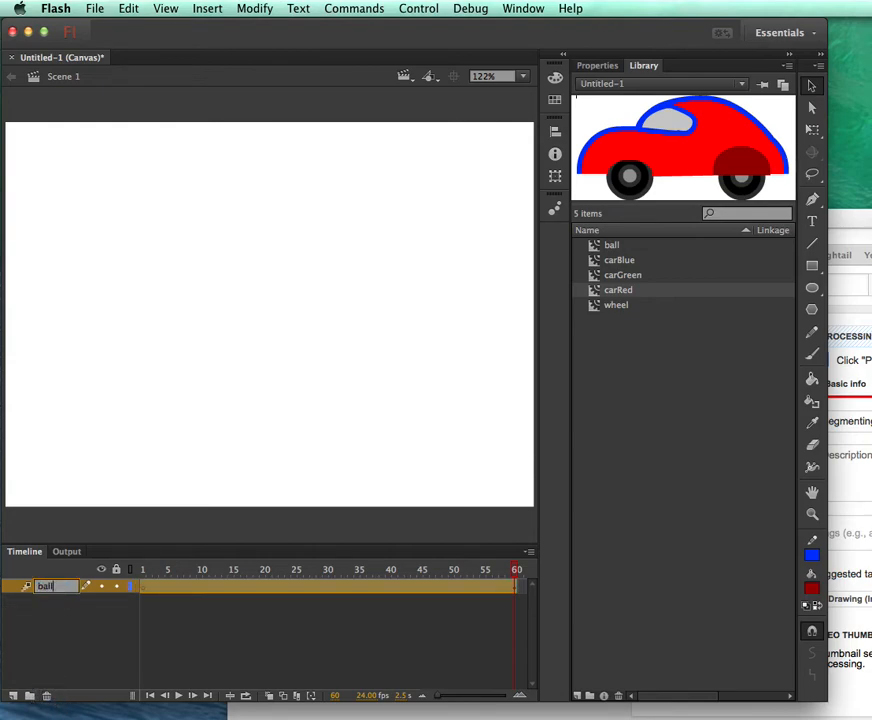
{"action": "key", "text": "Return"}
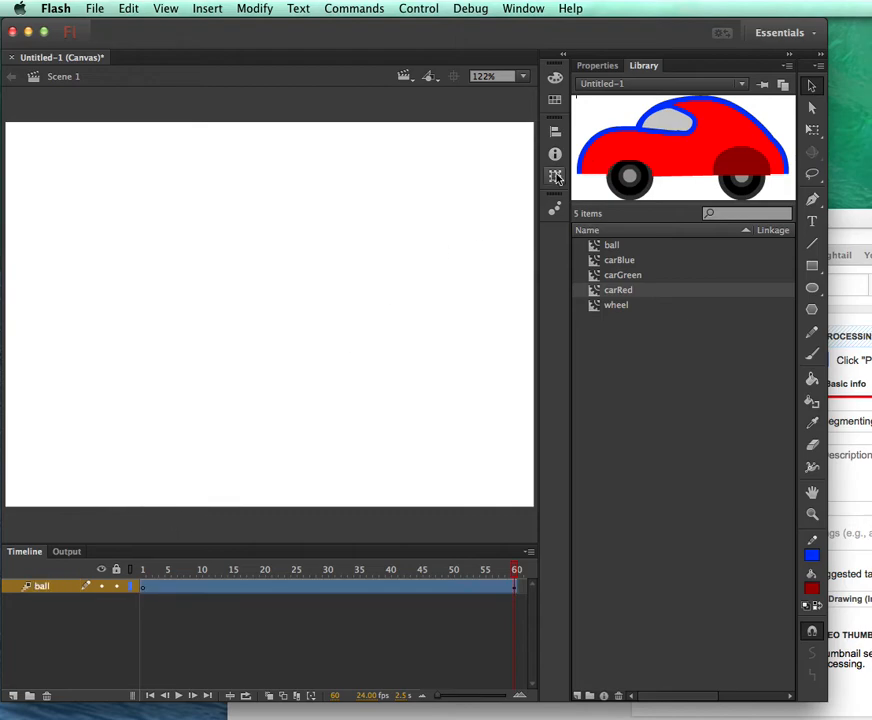
- Place the ball symbol from the library on the ball layer and remove the layer's leftover motion
{"action": "left_click", "coordinate": [610, 247]}
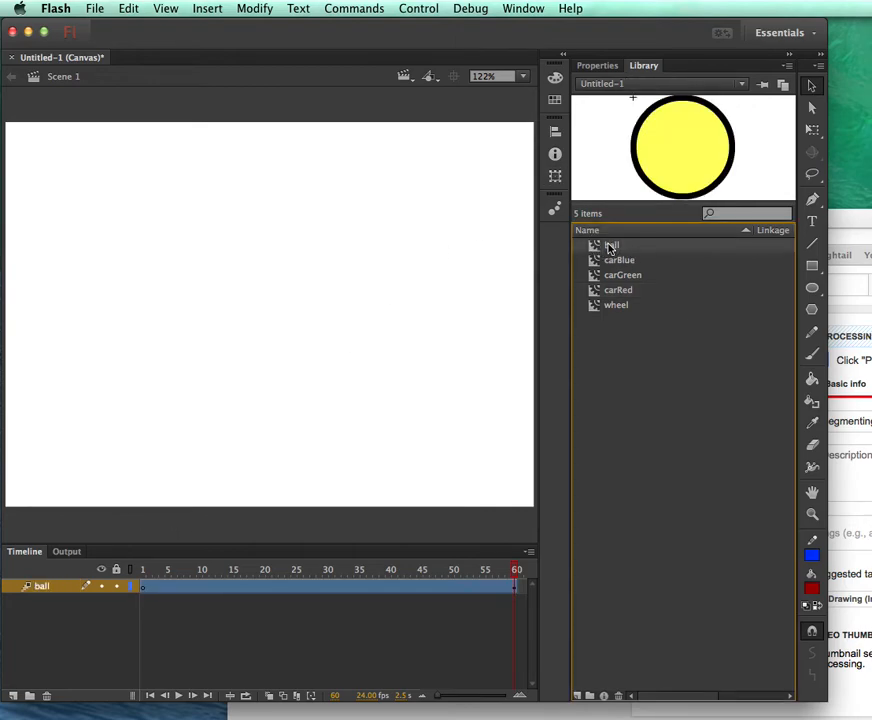
{"action": "left_click_drag", "start_coordinate": [597, 249], "coordinate": [25, 150]}
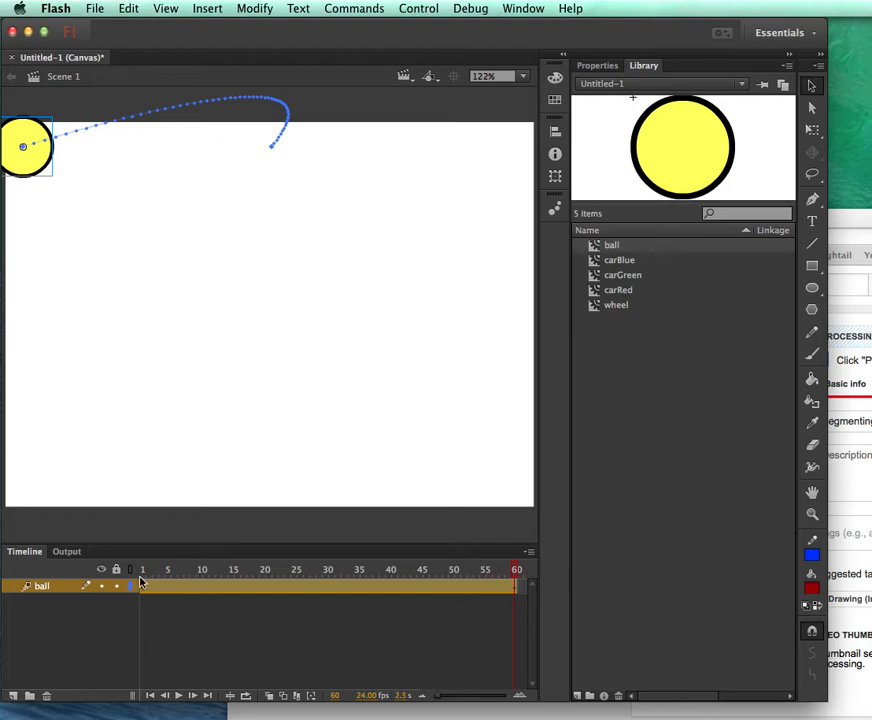
{"action": "left_click_drag", "start_coordinate": [463, 570], "coordinate": [128, 577]}
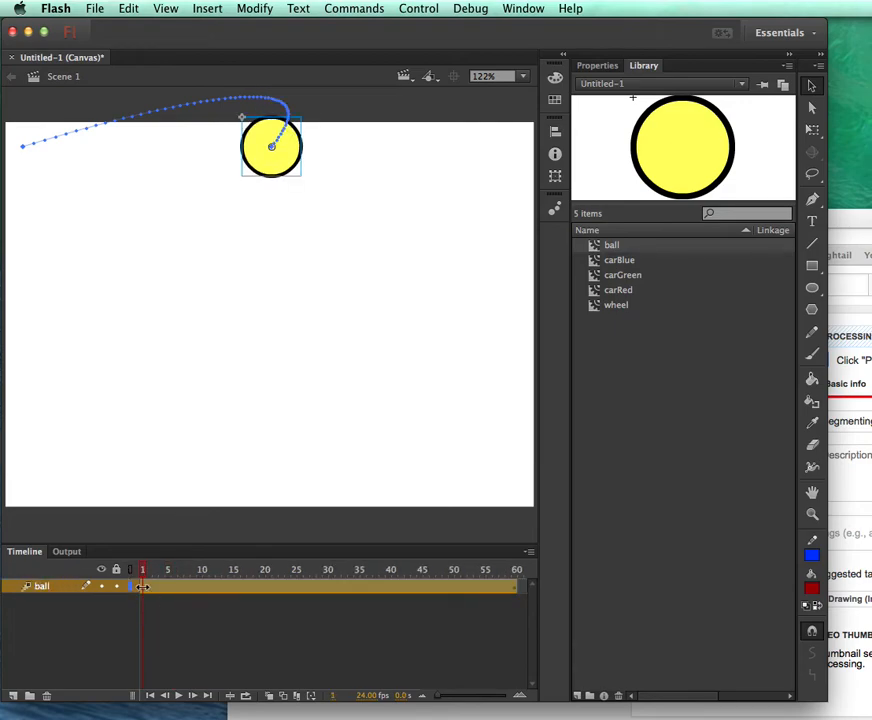
{"action": "right_click", "coordinate": [144, 590]}
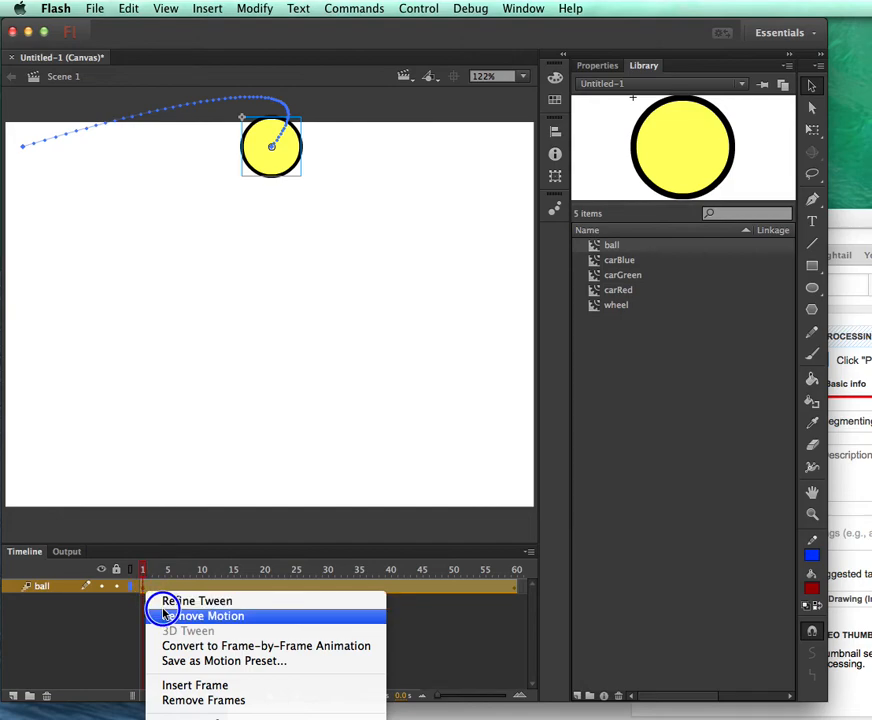
{"action": "left_click", "coordinate": [165, 615]}
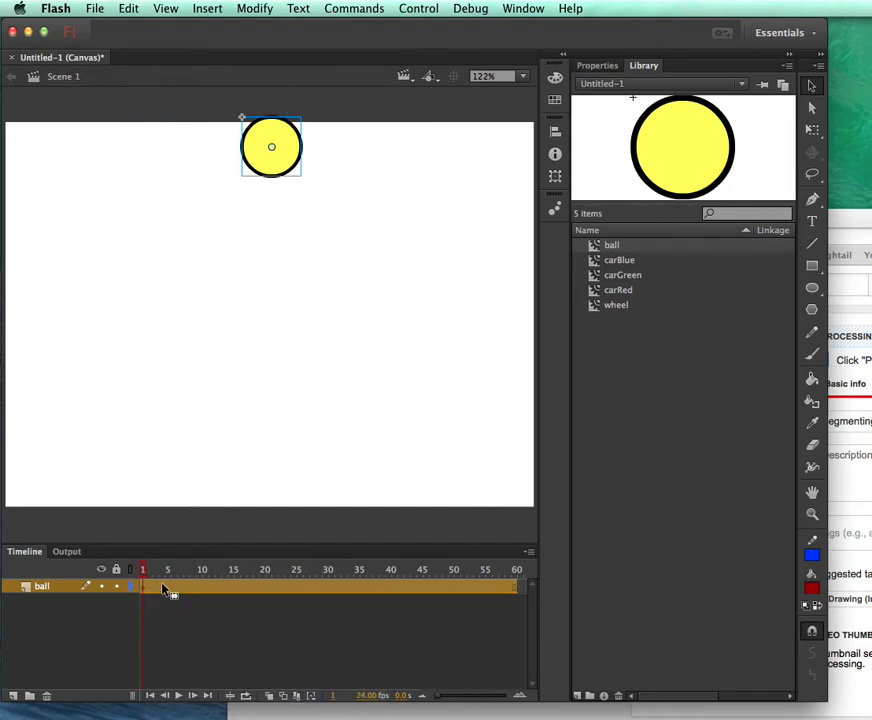
- Move the ball to the stage's upper-left corner at frame 1
{"action": "left_click", "coordinate": [288, 232]}
{"action": "left_click", "coordinate": [288, 175]}
{"action": "left_click", "coordinate": [222, 632]}
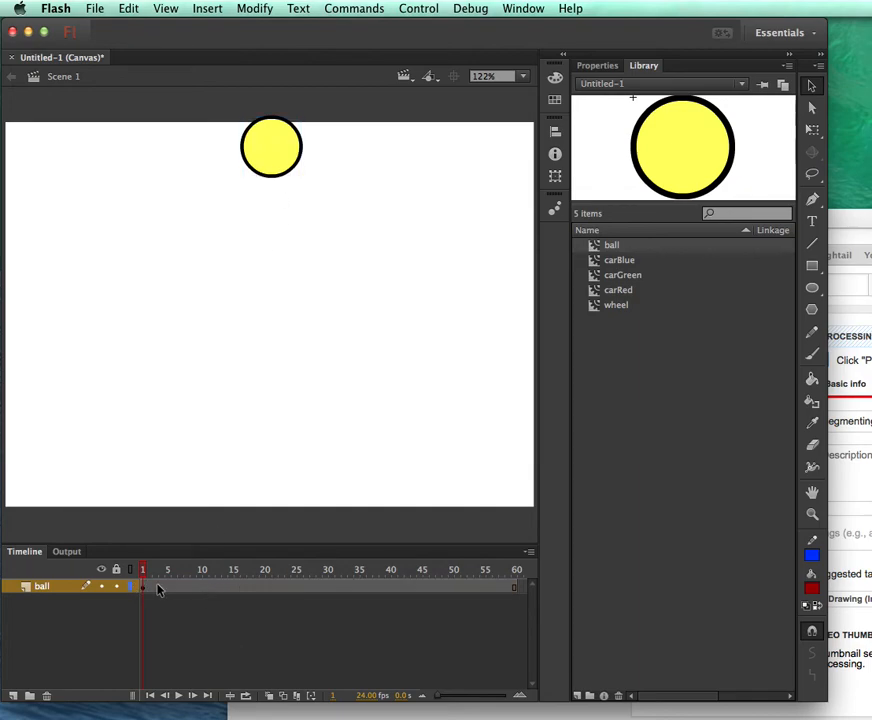
{"action": "left_click_drag", "start_coordinate": [275, 170], "coordinate": [38, 184]}
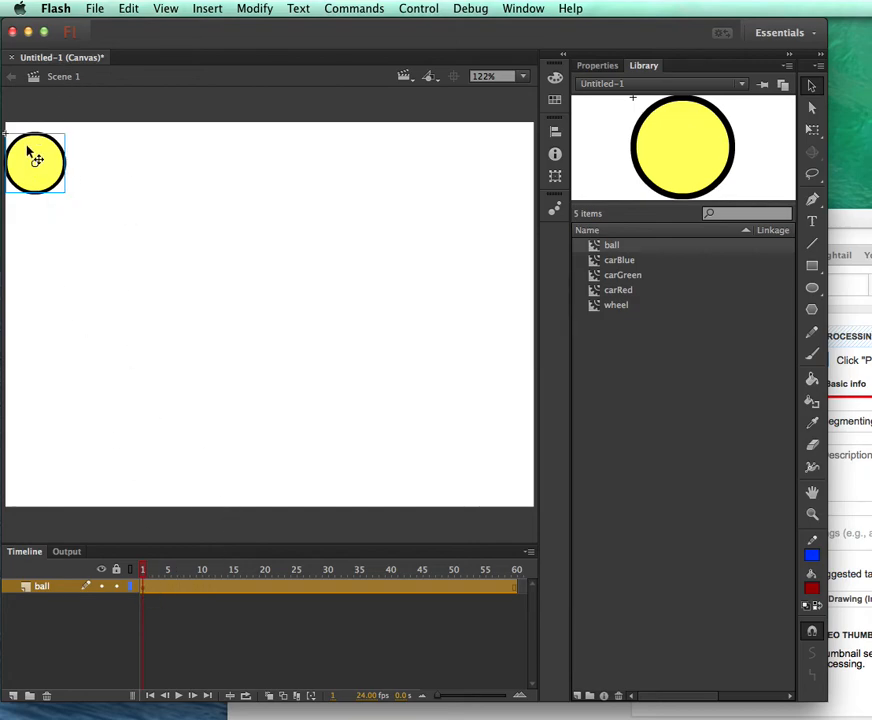
- Create a motion tween on the ball layer and move the ball down near the stage's lower edge at frame 11
{"action": "right_click", "coordinate": [143, 592]}
{"action": "left_click", "coordinate": [160, 597]}
{"action": "left_click_drag", "start_coordinate": [143, 572], "coordinate": [204, 572]}
{"action": "left_click_drag", "start_coordinate": [47, 170], "coordinate": [157, 463]}
- Continue the bounce rightward by moving the ball up at frame 21, down at about frame 32 and up to a lower peak at frame 42
{"action": "left_click_drag", "start_coordinate": [211, 578], "coordinate": [268, 572]}
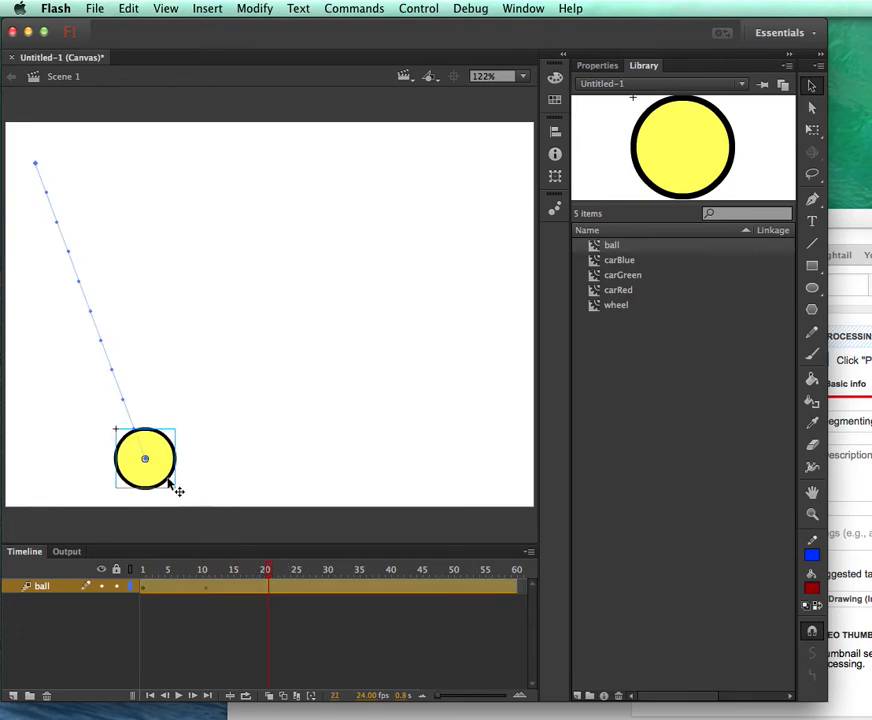
{"action": "left_click_drag", "start_coordinate": [173, 487], "coordinate": [273, 273]}
{"action": "left_click_drag", "start_coordinate": [268, 572], "coordinate": [341, 578]}
{"action": "left_click_drag", "start_coordinate": [262, 268], "coordinate": [379, 471]}
{"action": "left_click_drag", "start_coordinate": [345, 572], "coordinate": [401, 570]}
{"action": "left_click_drag", "start_coordinate": [382, 441], "coordinate": [459, 320]}
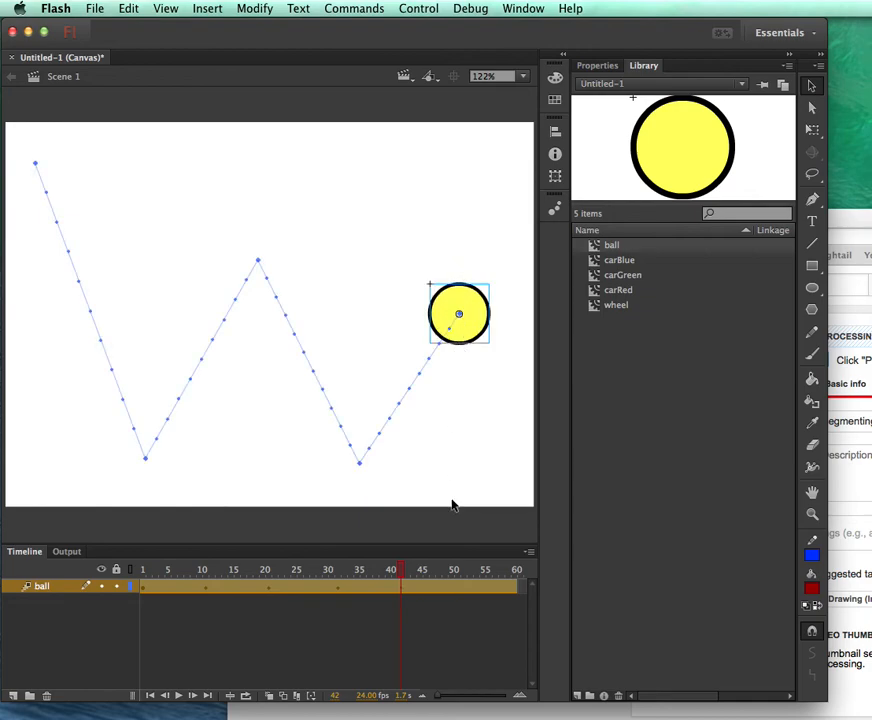
- Finish the bounce by moving the ball down at about frame 50 and off the right edge at frame 60, and scrub back to frame 1
{"action": "left_click", "coordinate": [453, 568]}
{"action": "left_click_drag", "start_coordinate": [478, 334], "coordinate": [535, 484]}
{"action": "left_click", "coordinate": [455, 571]}
{"action": "left_click_drag", "start_coordinate": [455, 571], "coordinate": [518, 570]}
{"action": "left_click_drag", "start_coordinate": [518, 490], "coordinate": [601, 384]}
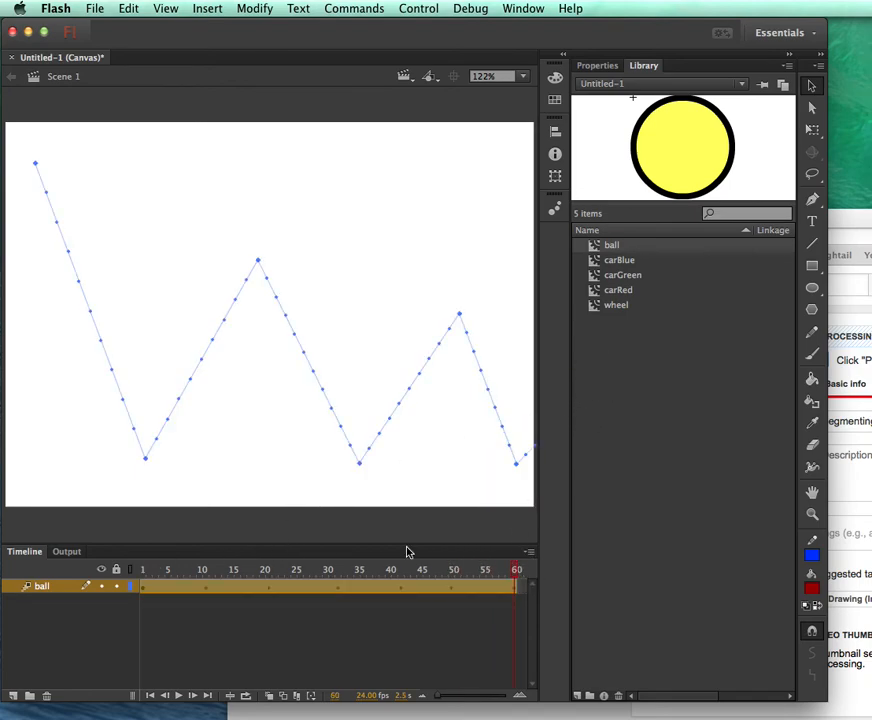
{"action": "left_click_drag", "start_coordinate": [516, 569], "coordinate": [64, 539]}
{"action": "mouse_move", "coordinate": [132, 568]}
{"action": "left_mouse_down"}
{"action": "mouse_move", "coordinate": [461, 541]}
{"action": "mouse_move", "coordinate": [259, 545]}
{"action": "mouse_move", "coordinate": [130, 573]}
{"action": "left_mouse_up"}
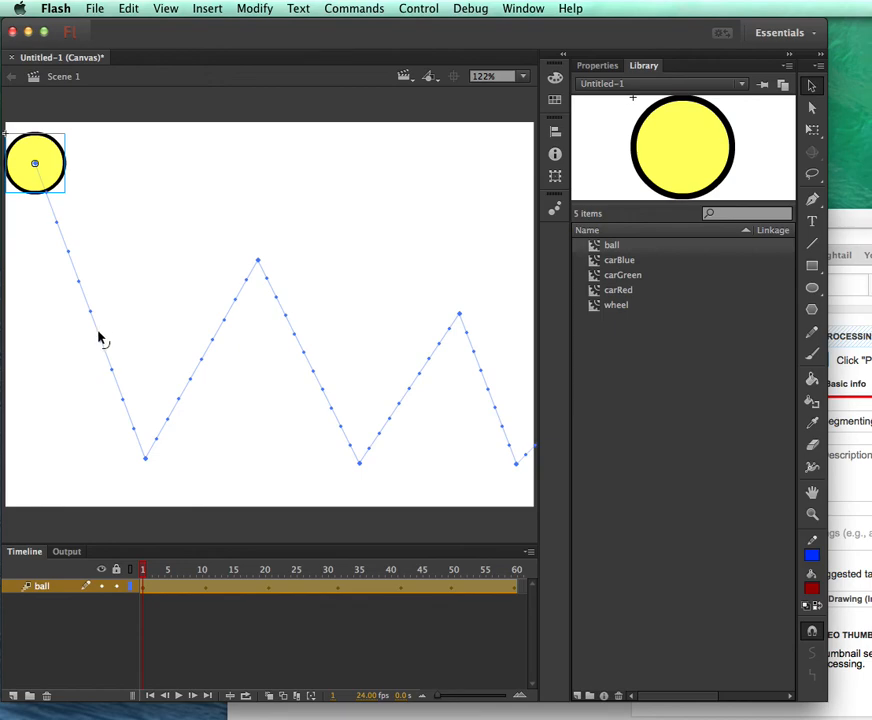
- Bend the first five straight segments of the ball's motion path outward into arcs, from the starting point to the third landing
{"action": "left_click_drag", "start_coordinate": [95, 335], "coordinate": [134, 316]}
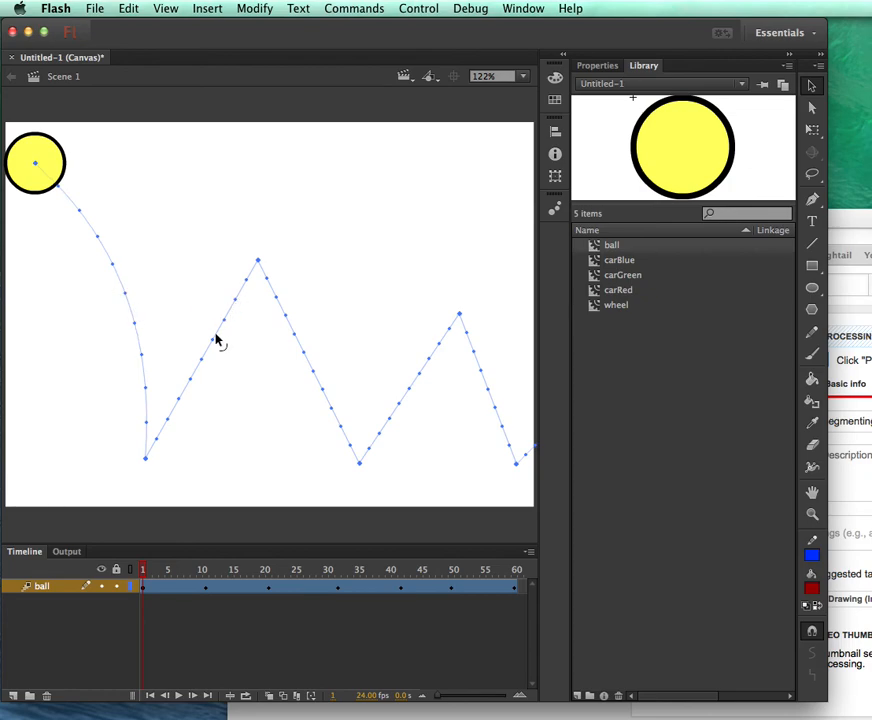
{"action": "left_click_drag", "start_coordinate": [215, 340], "coordinate": [195, 318]}
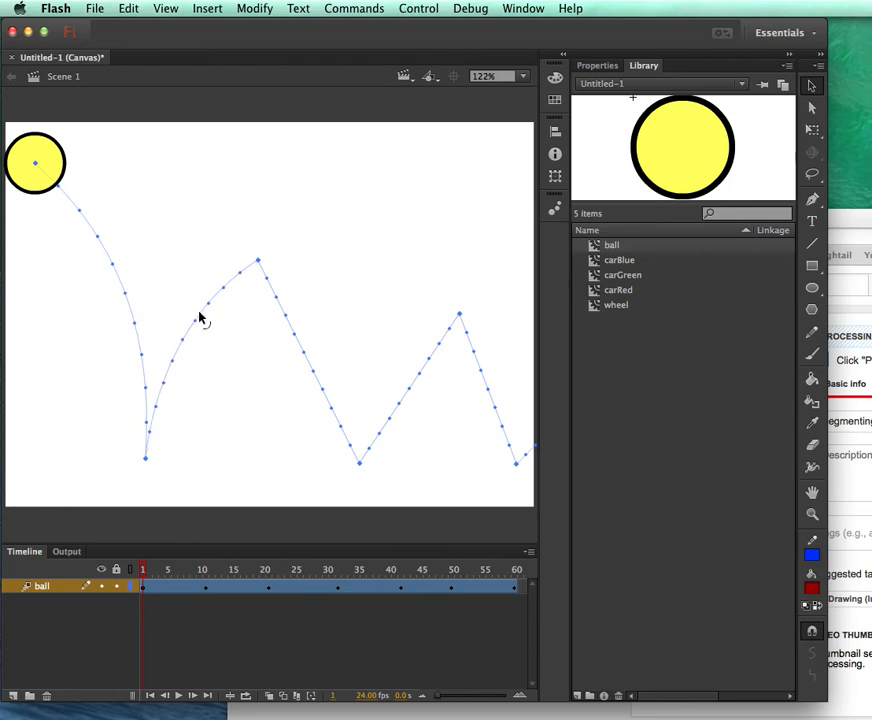
{"action": "left_click_drag", "start_coordinate": [297, 343], "coordinate": [336, 322]}
{"action": "left_click_drag", "start_coordinate": [425, 371], "coordinate": [400, 351]}
{"action": "left_click_drag", "start_coordinate": [483, 385], "coordinate": [500, 368]}
- Raise both bounce peaks of the motion path, shift the first two landing points right and the third slightly left
{"action": "left_click_drag", "start_coordinate": [259, 263], "coordinate": [258, 232]}
{"action": "left_click_drag", "start_coordinate": [459, 319], "coordinate": [439, 292]}
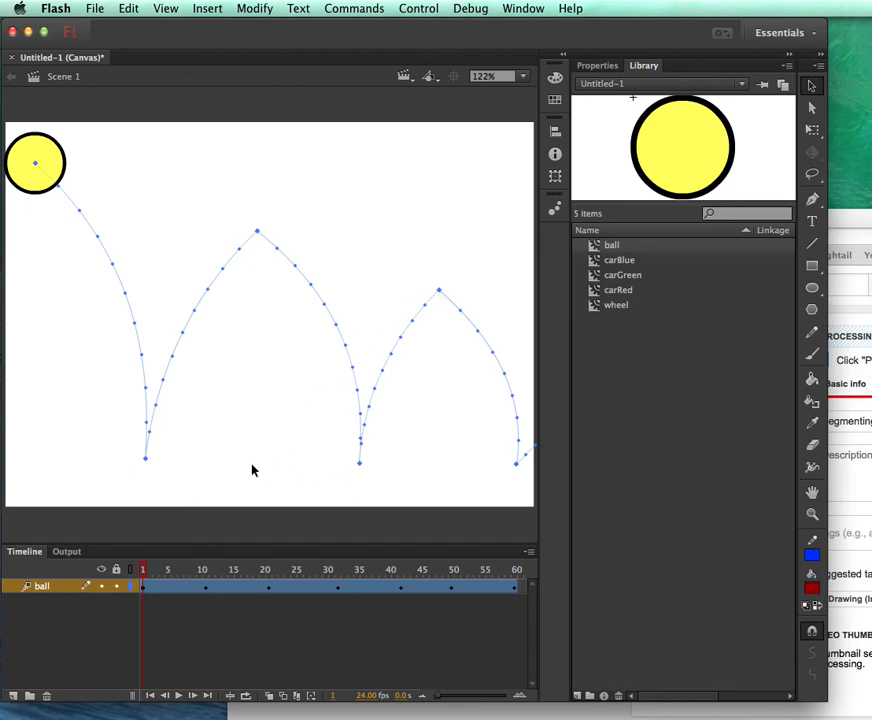
{"action": "left_click_drag", "start_coordinate": [145, 463], "coordinate": [171, 458]}
{"action": "left_click_drag", "start_coordinate": [361, 467], "coordinate": [379, 464]}
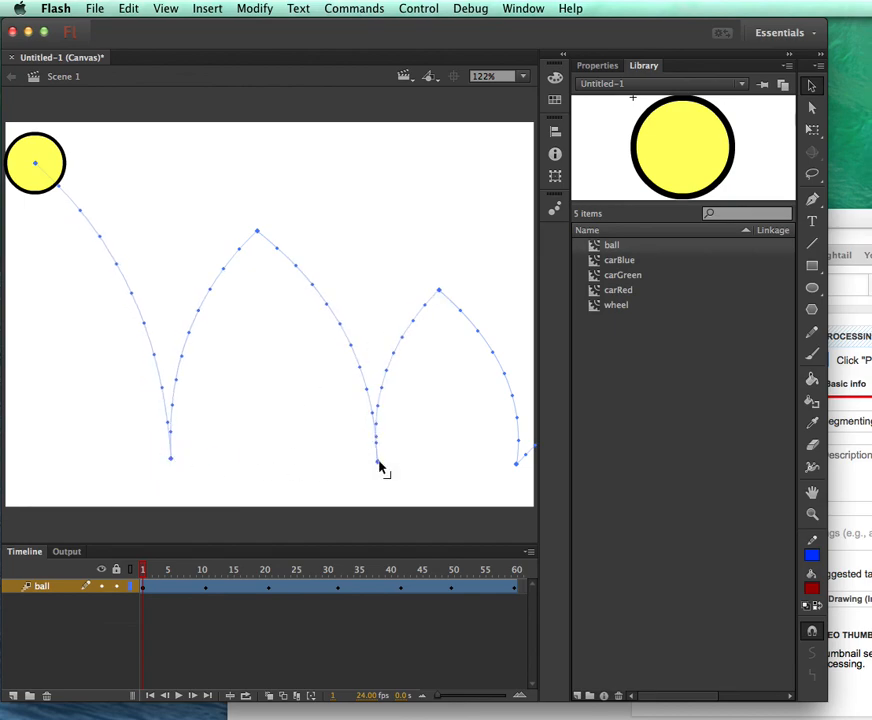
{"action": "left_click_drag", "start_coordinate": [517, 467], "coordinate": [504, 464]}
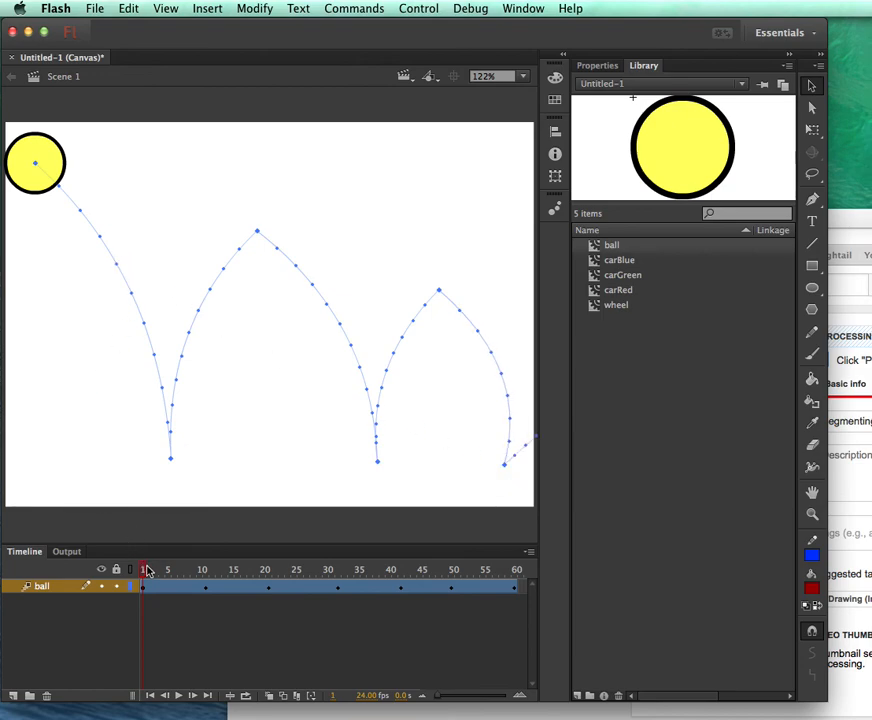
- Test the movie in the browser to check the ball's curved bounce, and close the preview window
{"action": "key", "text": "super+Return"}
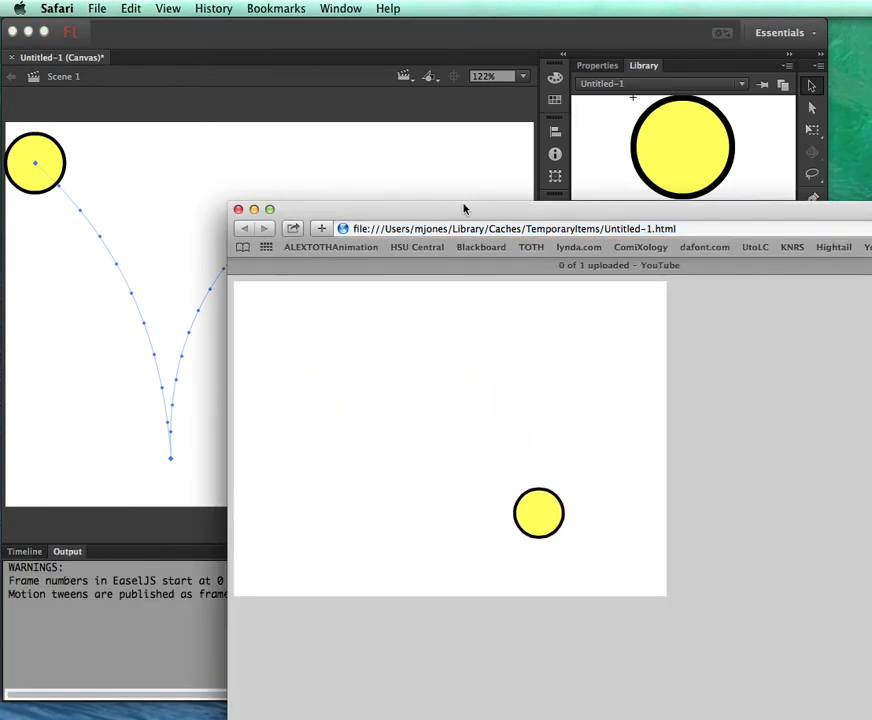
{"action": "left_click", "coordinate": [238, 210]}
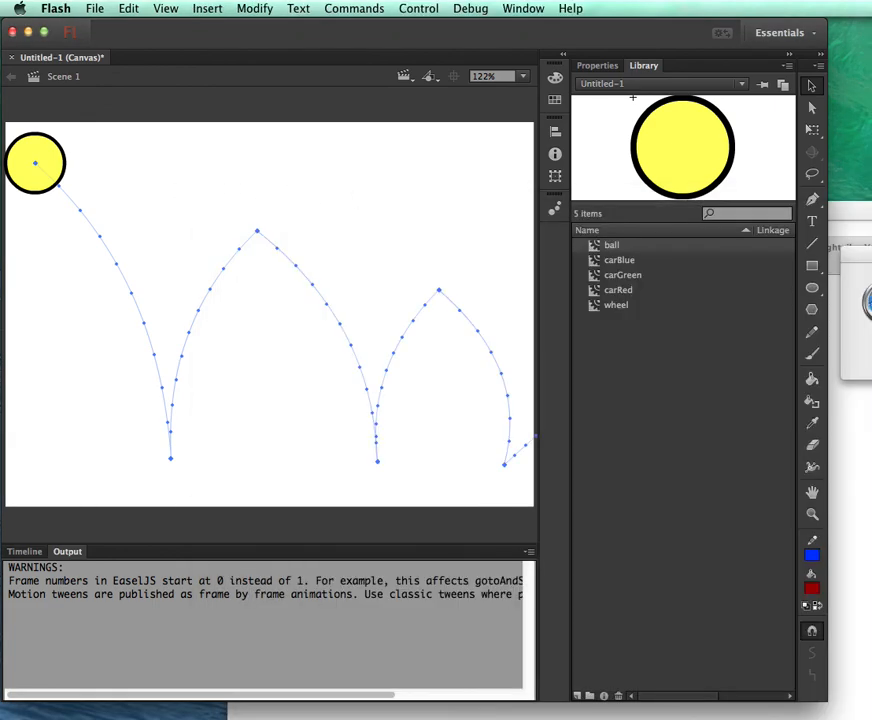